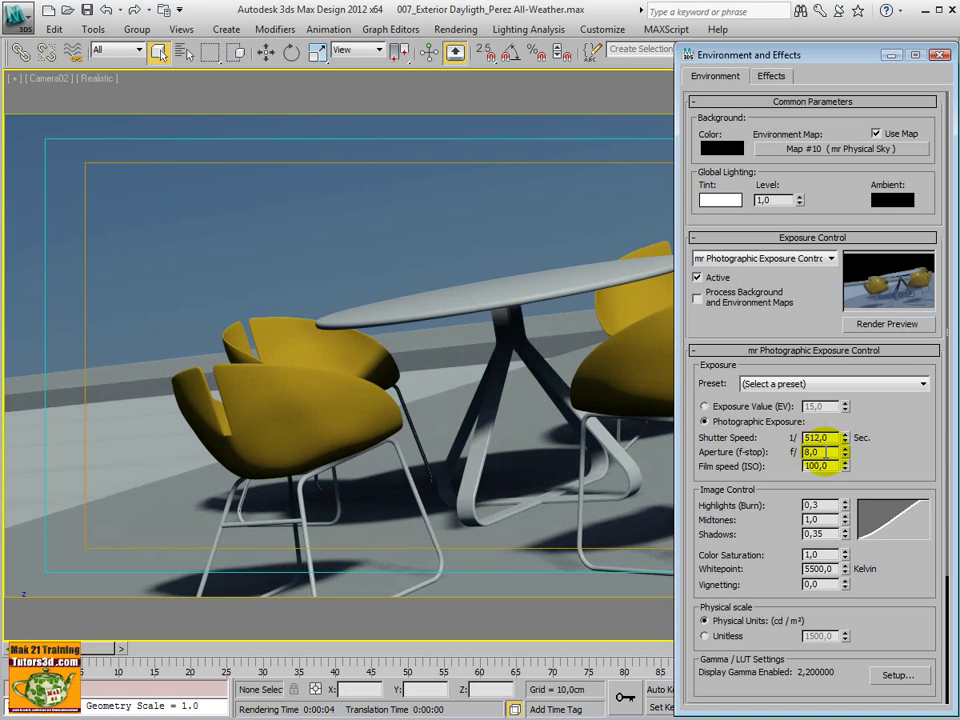
- Change the aperture to f/5.6, keeping the 1/512 shutter speed
double_click(814, 452)
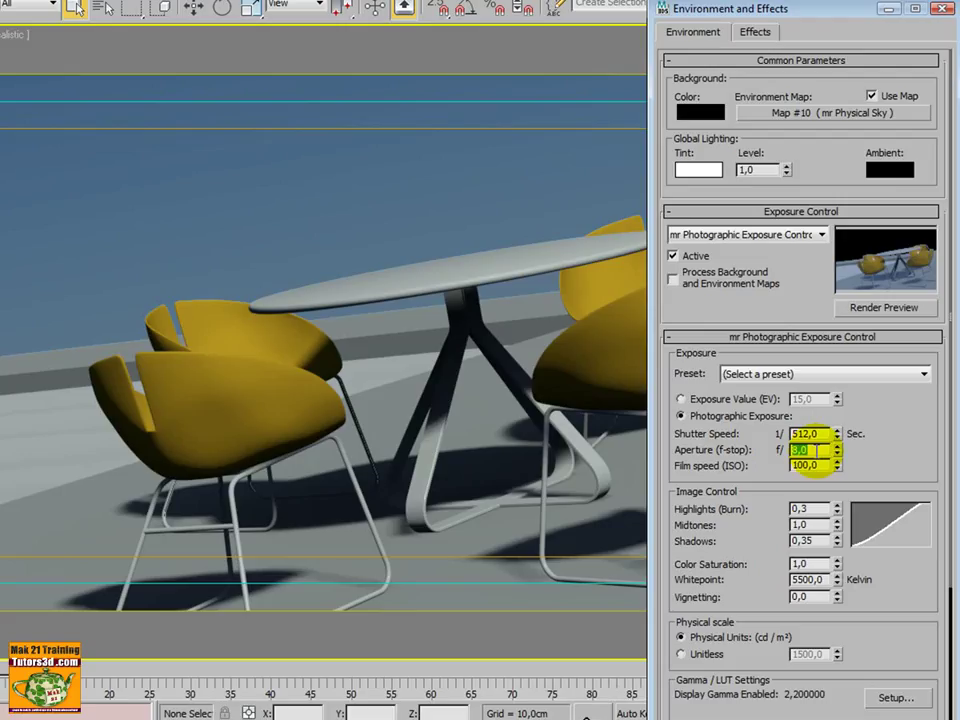
left_click(816, 451)
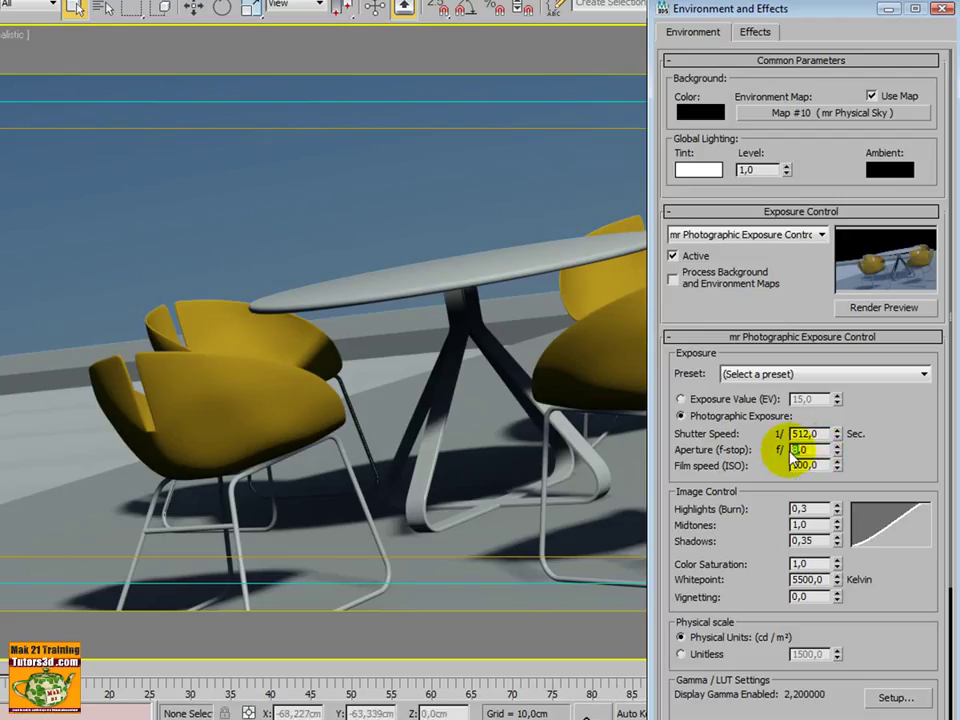
type("5,6")
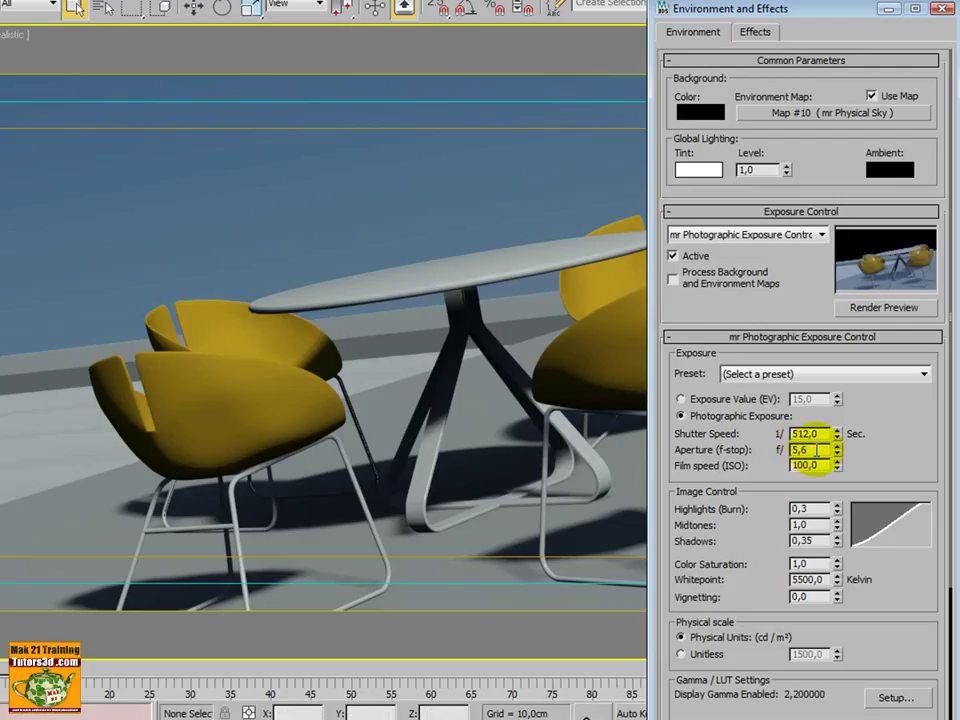
key("Return")
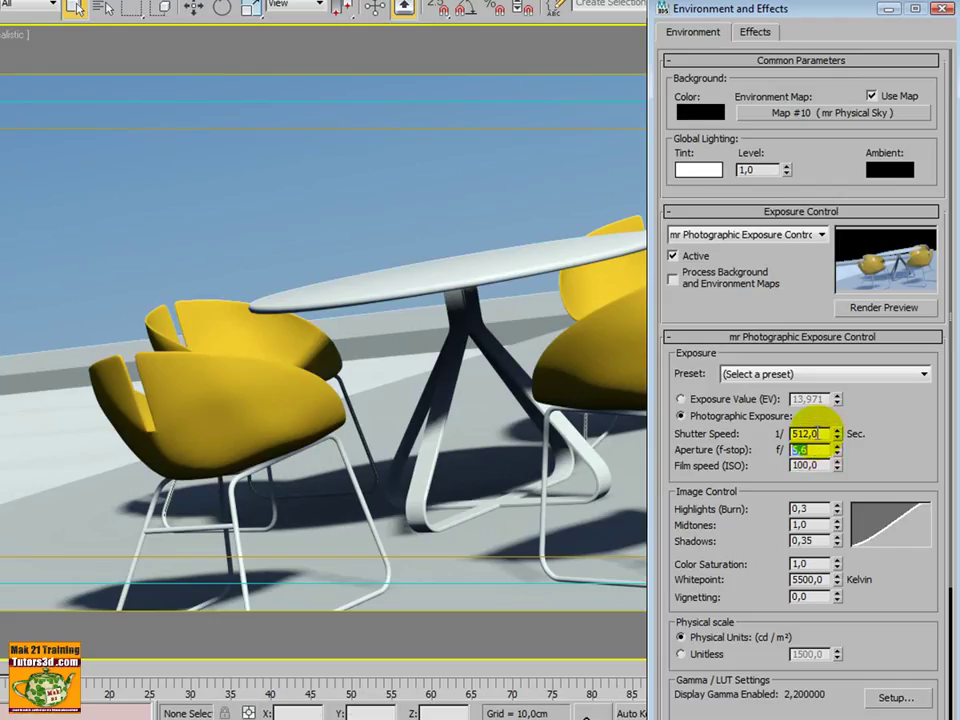
left_click(810, 433)
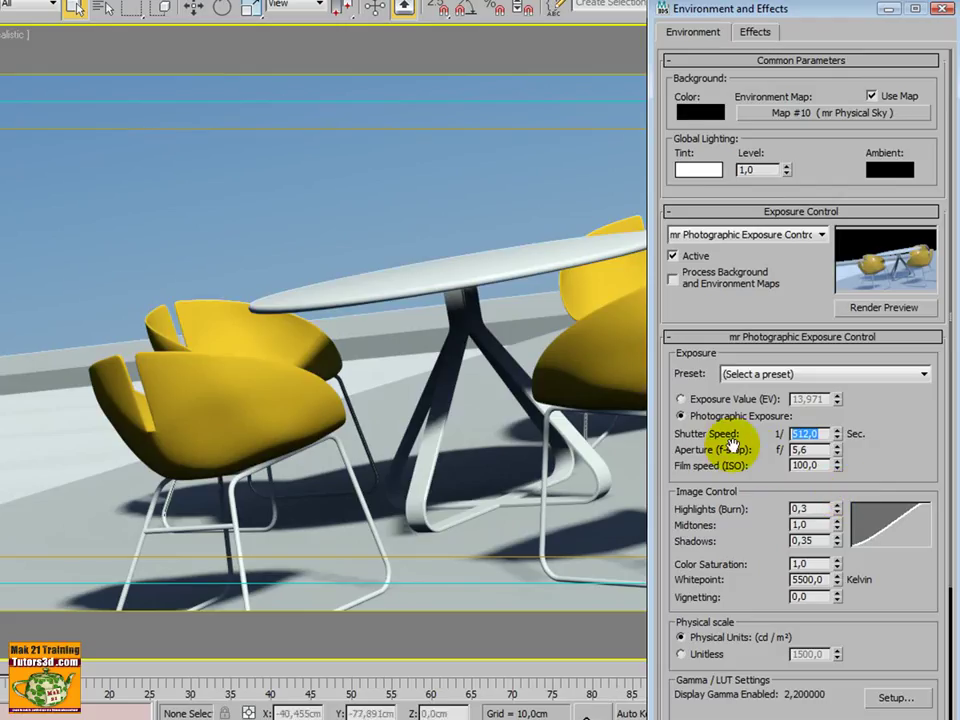
left_click(805, 449)
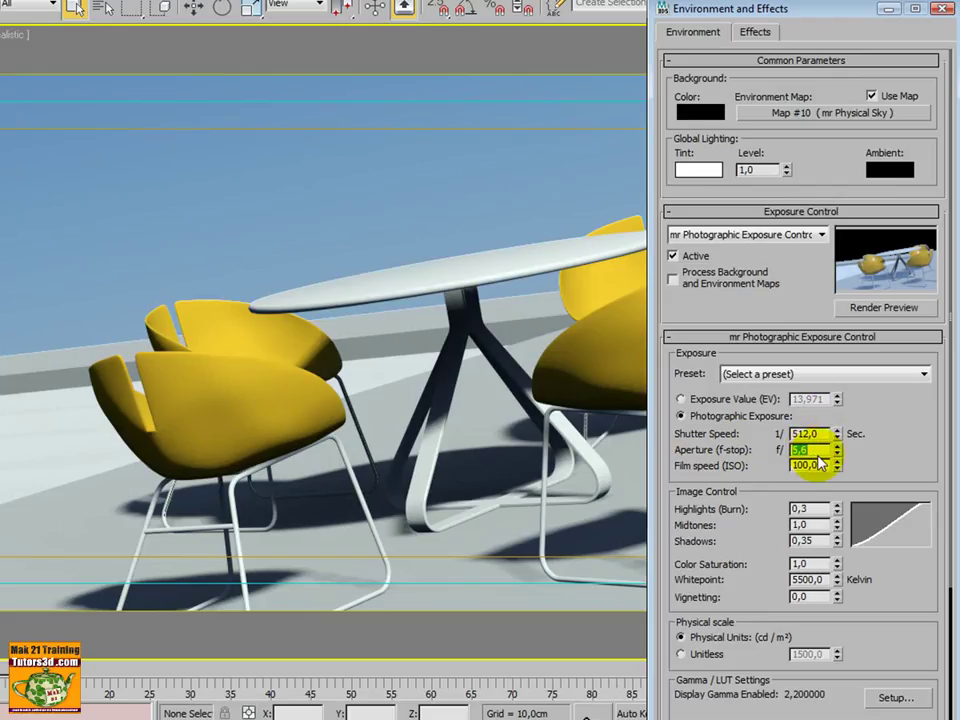
type("8")
key("Return")
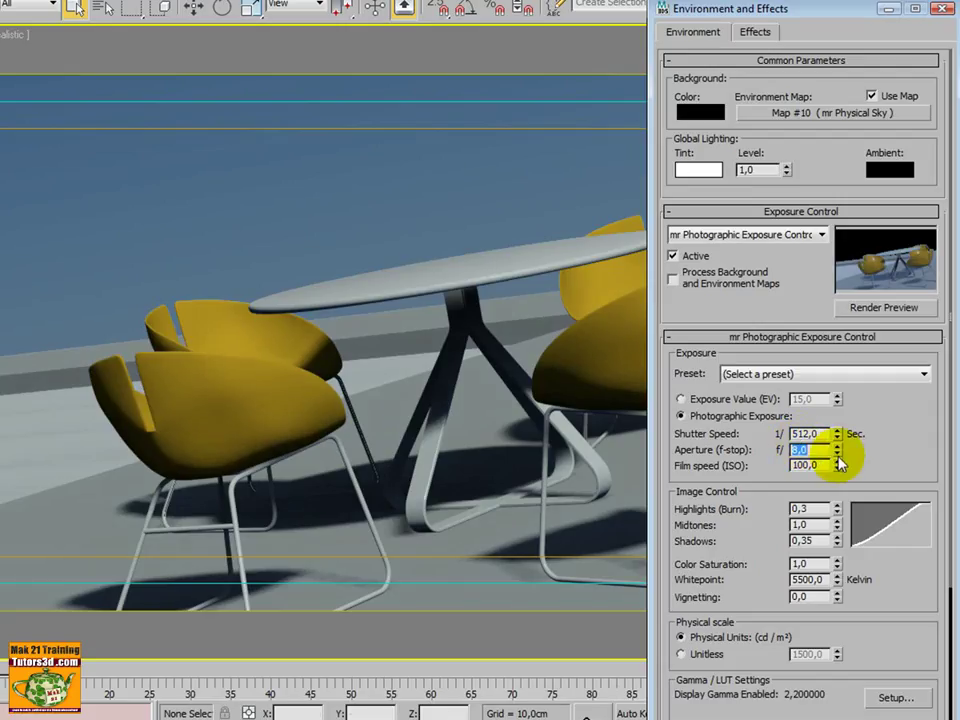
mouse_move(837, 454)
left_mouse_down()
mouse_move(836, 476)
mouse_move(823, 451)
left_mouse_up()
type("6")
key("Return")
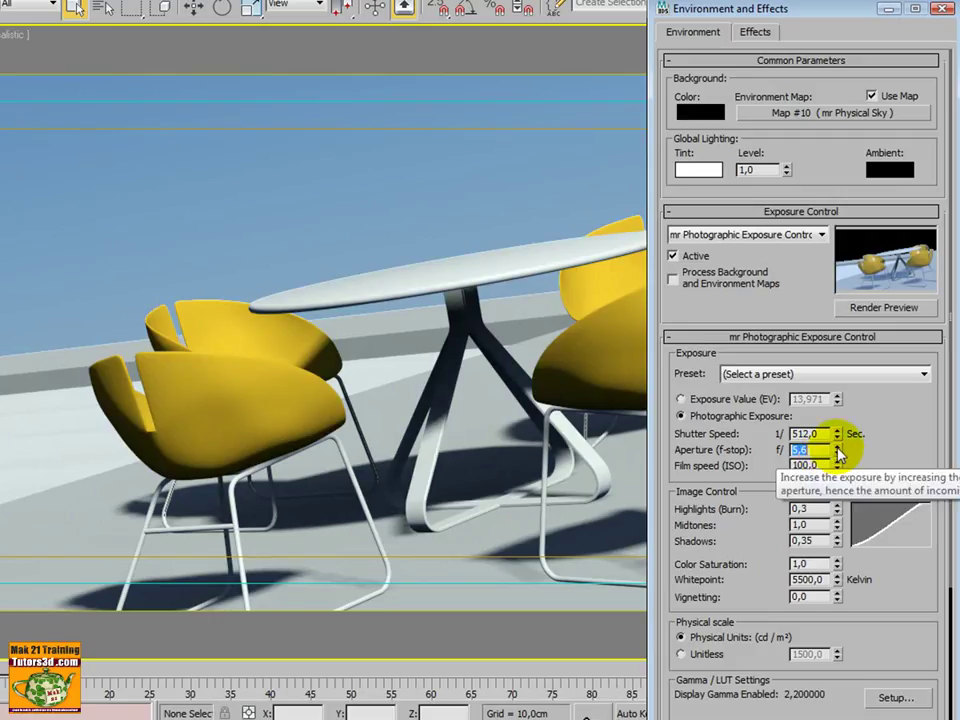
left_click(837, 447)
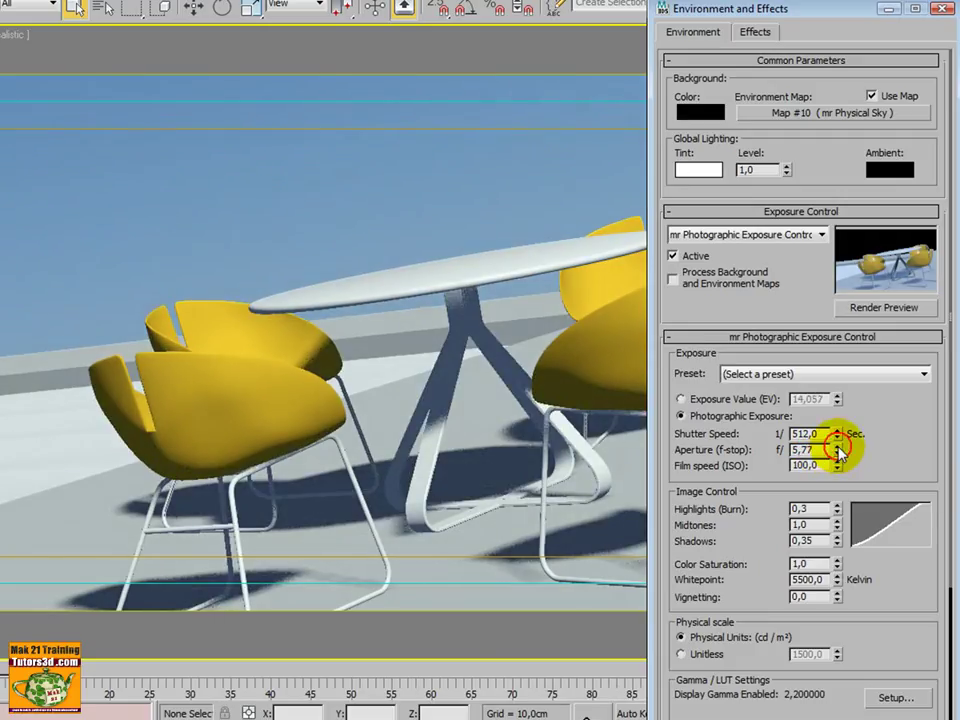
left_click(837, 447)
type("5,8")
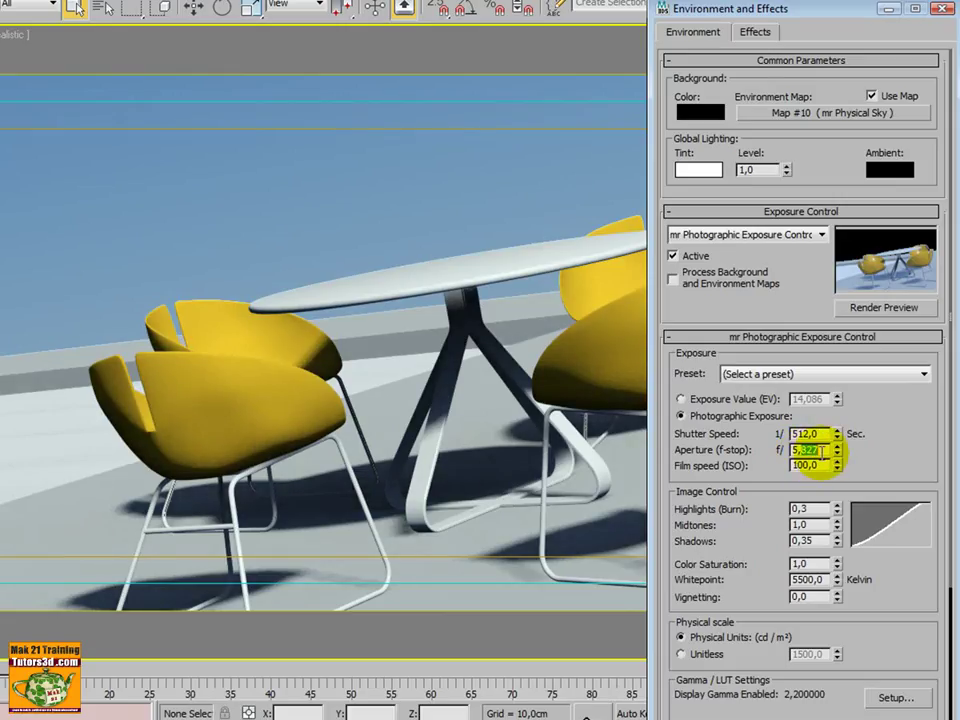
key("Return")
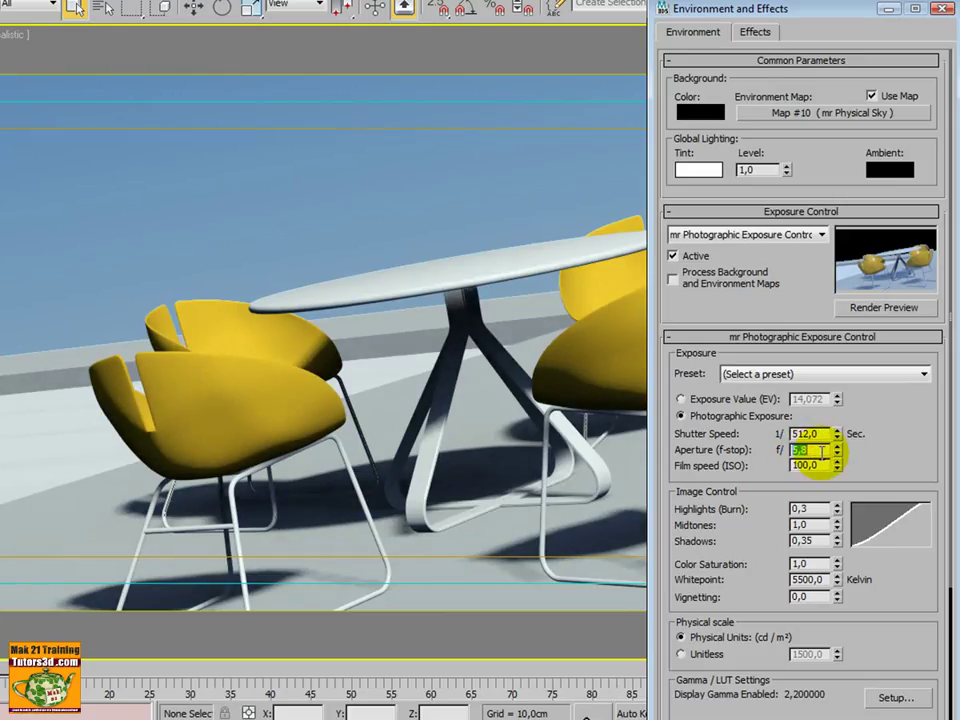
type("5,3")
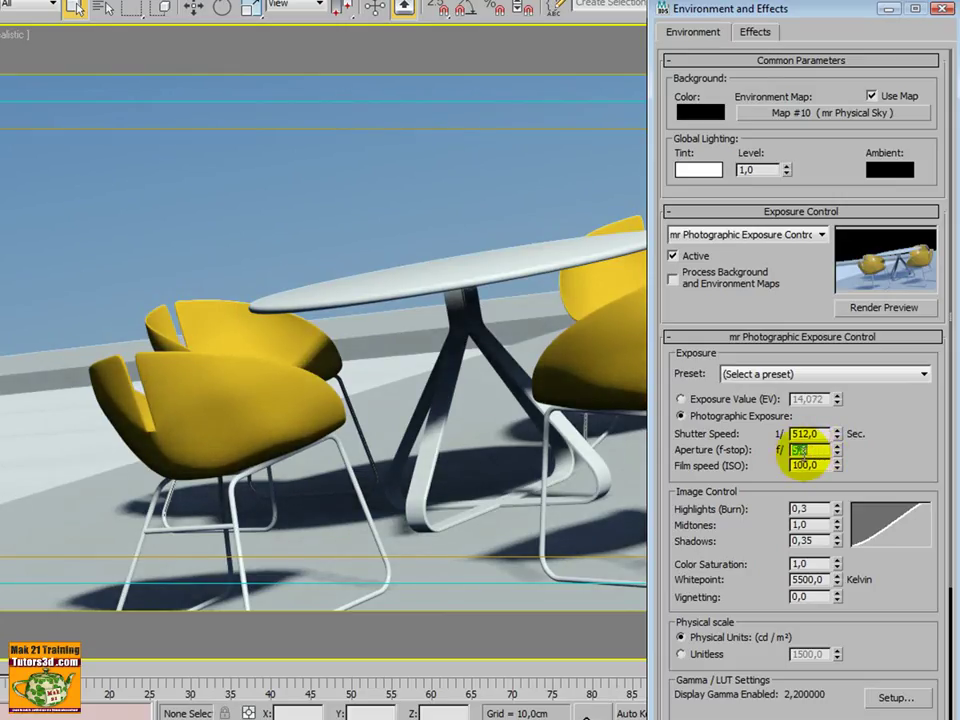
type("5,6")
key("Return")
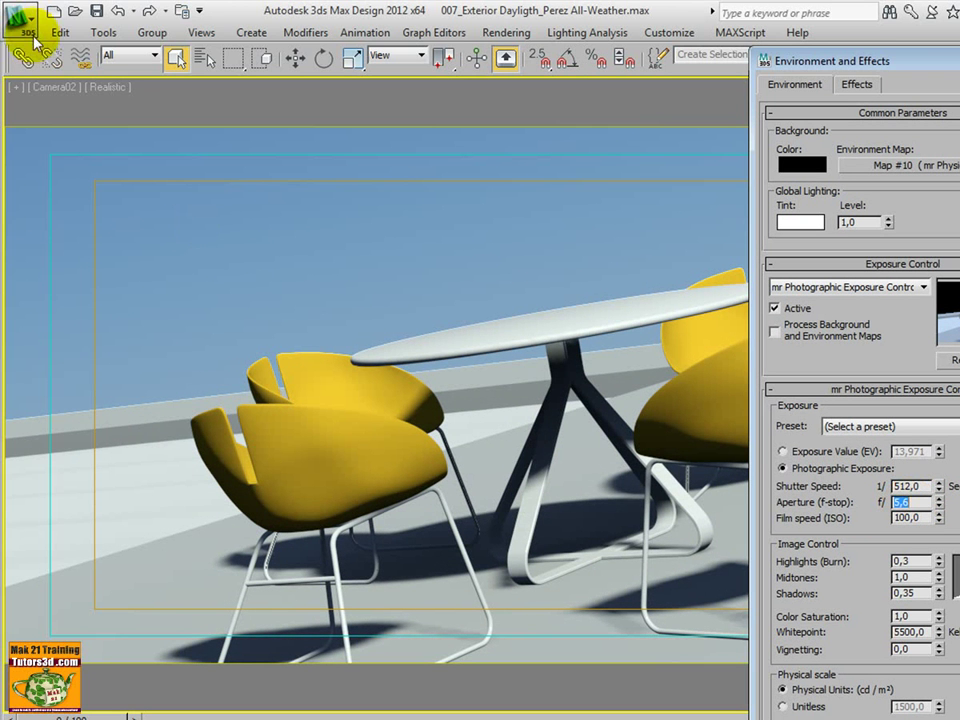
- Open 025_F_stop.max from recent documents without saving the current scene, then render the Perspective view
left_click(31, 26)
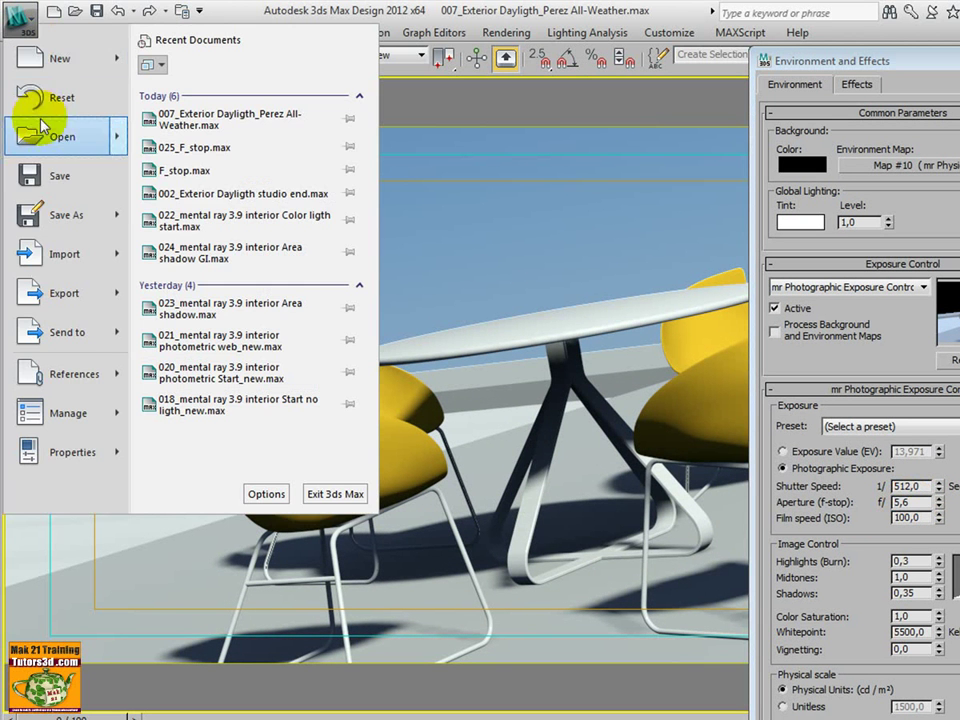
left_click(204, 148)
left_click(553, 493)
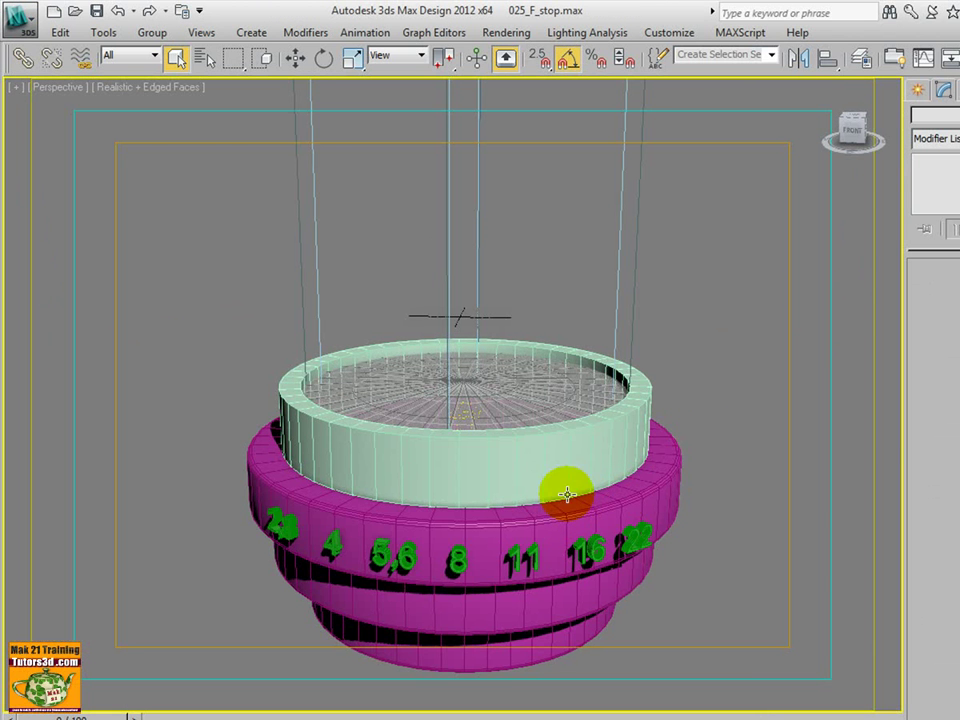
key("shift+q")
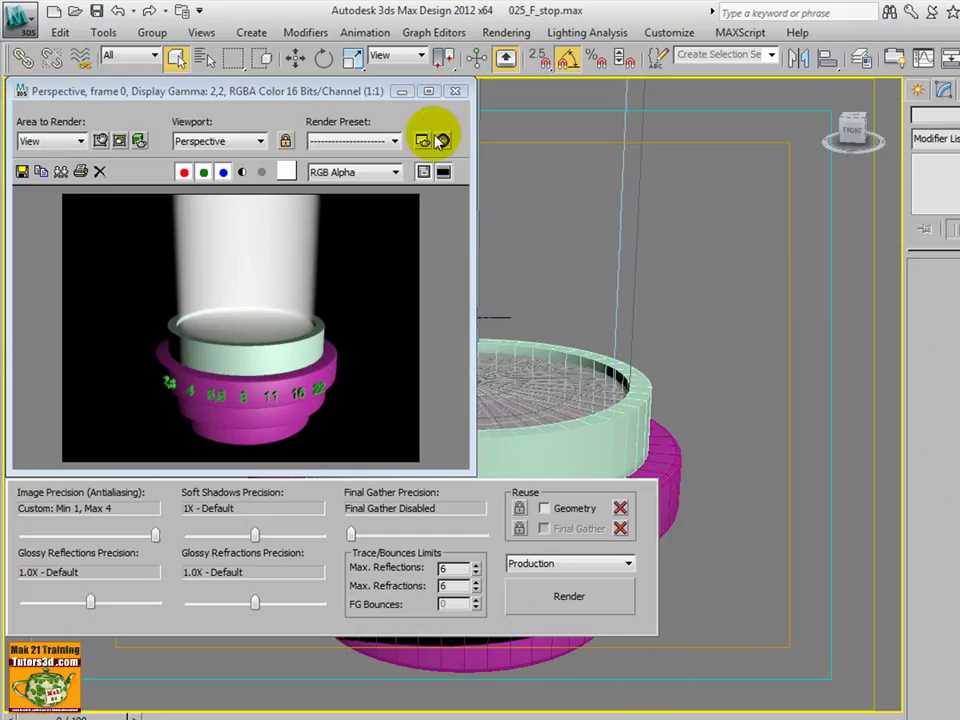
- Load the last render into the RAM Player's Channel A
left_click(506, 32)
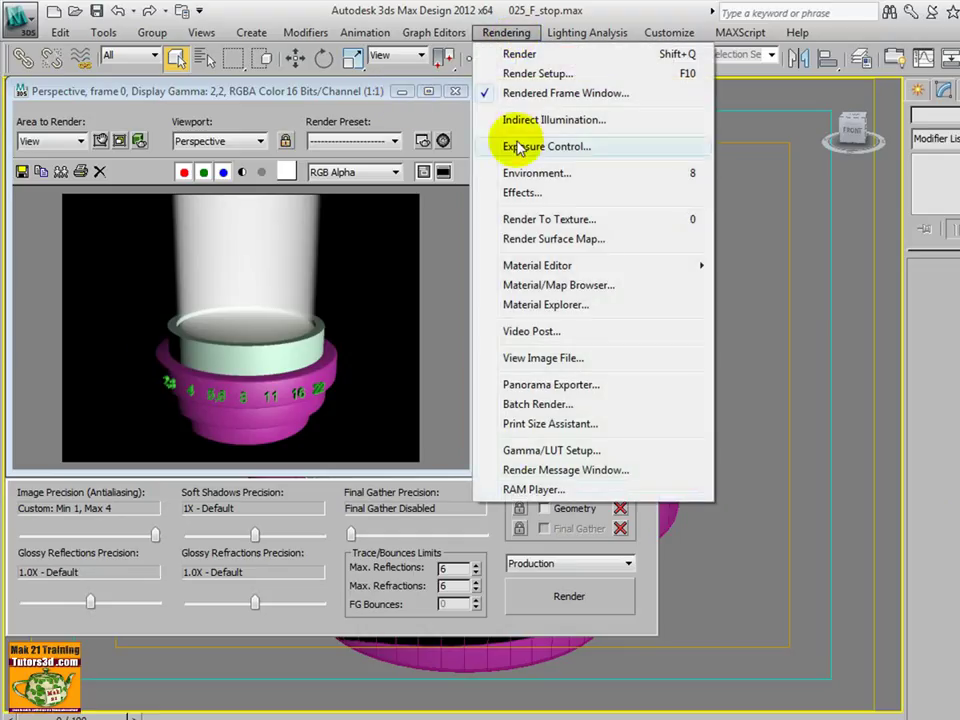
left_click(543, 490)
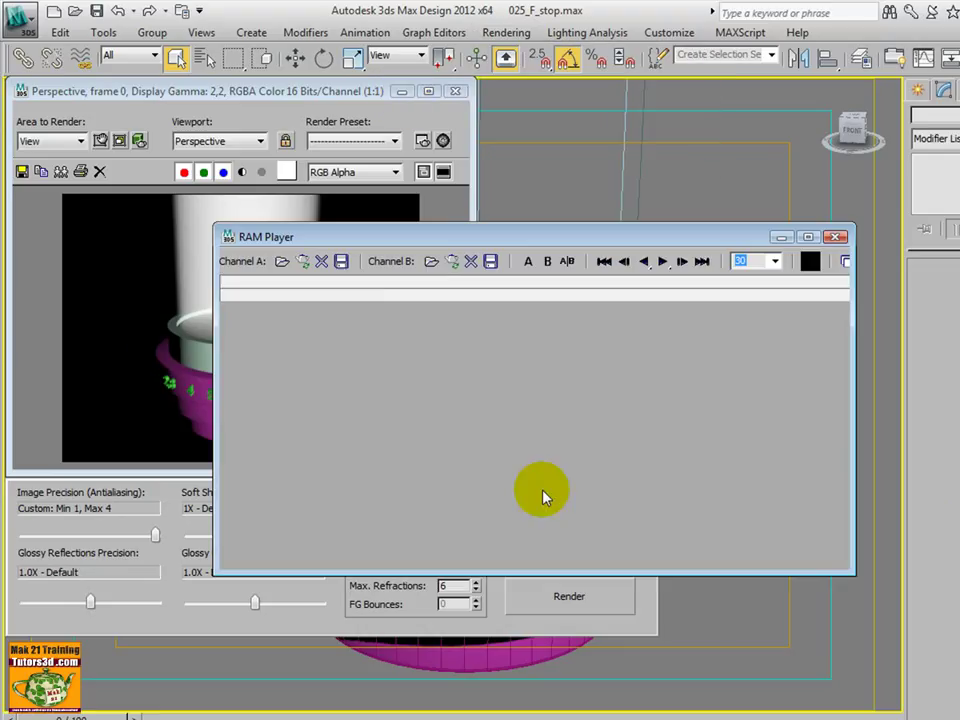
left_click(305, 263)
left_click(555, 488)
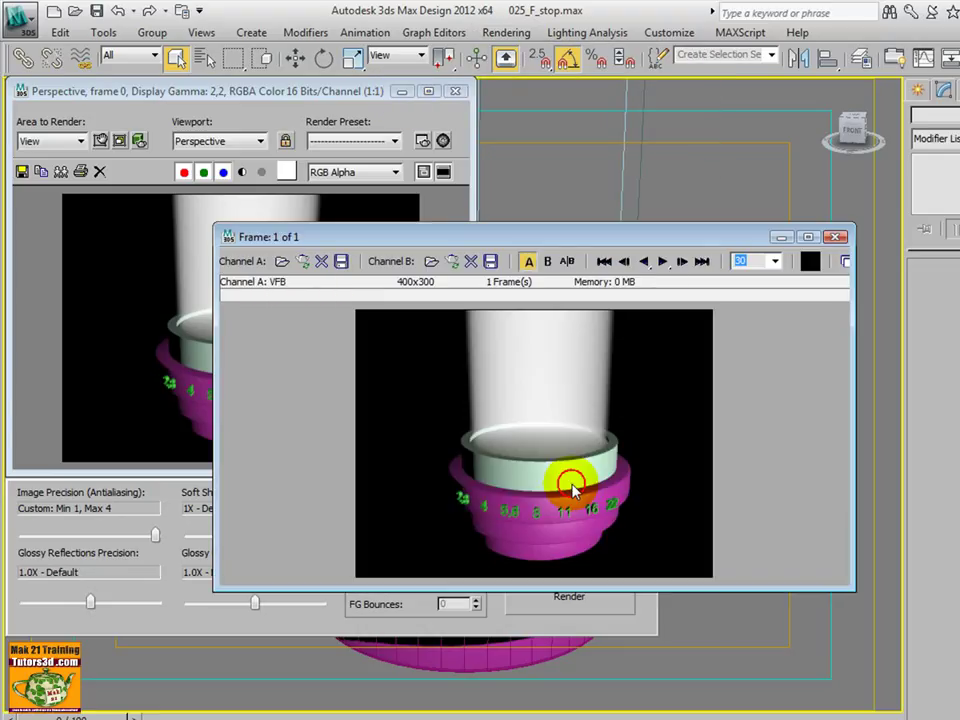
- Minimize the RAM Player and rendered frame window, then select the green tube Tube09
left_click(781, 237)
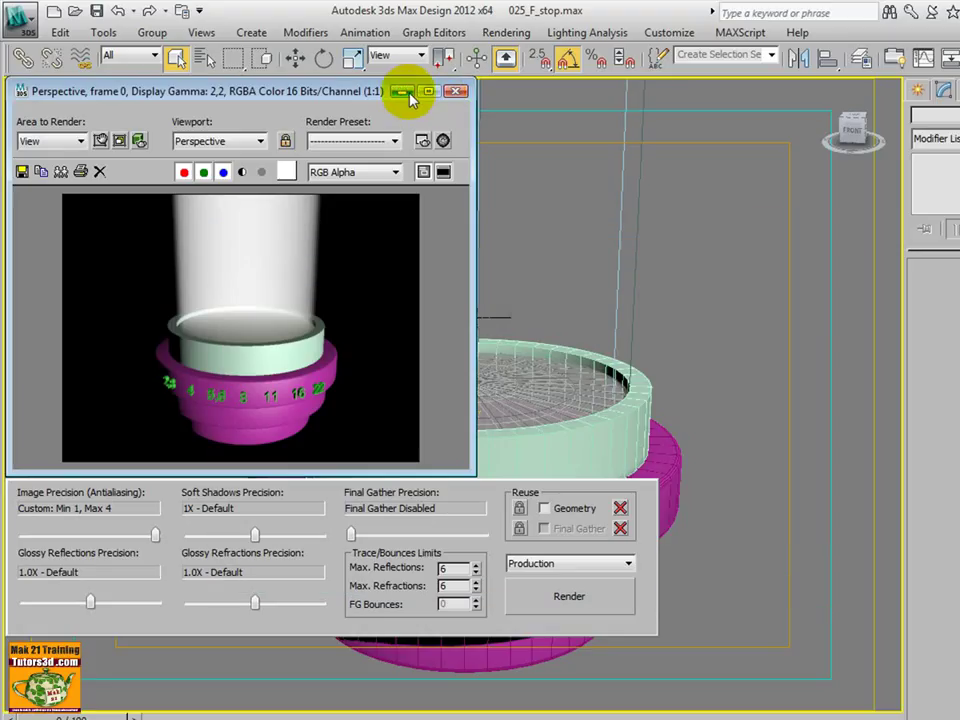
left_click(514, 321)
left_click(572, 444)
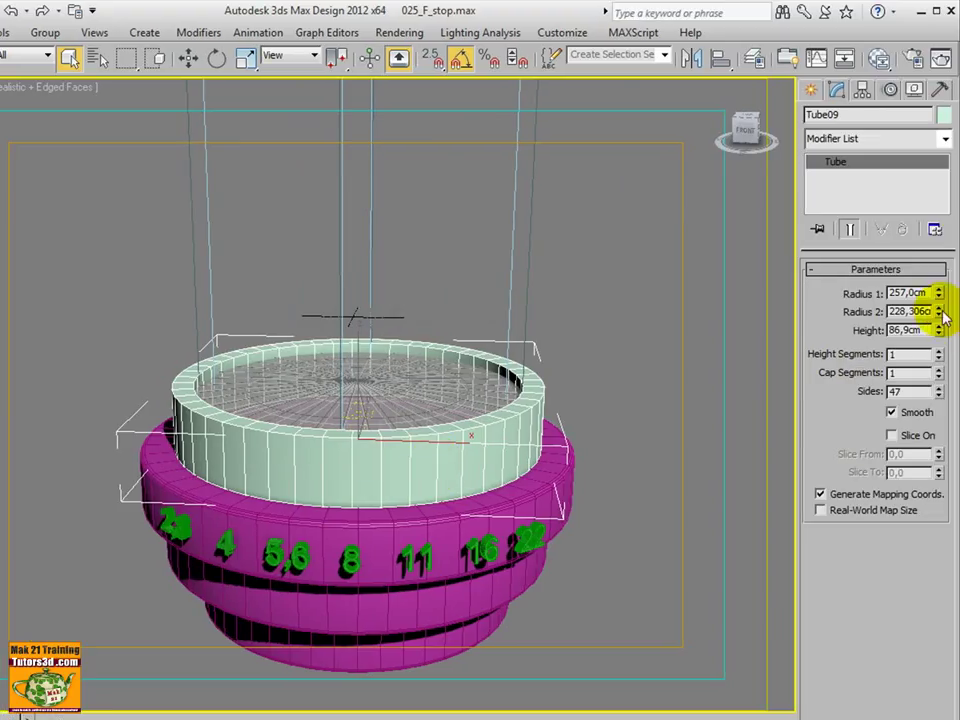
- Set Tube09's Radius 2 to 205,475cm and re-render the lens scene
mouse_move(937, 311)
left_mouse_down()
mouse_move(938, 300)
mouse_move(938, 310)
left_mouse_up()
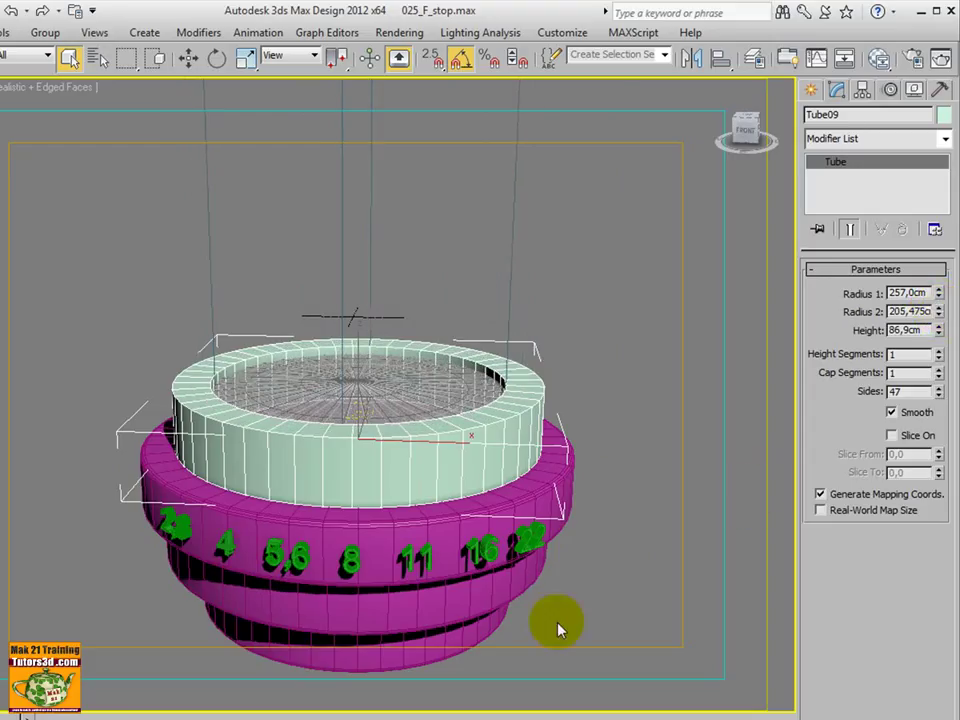
left_click(133, 707)
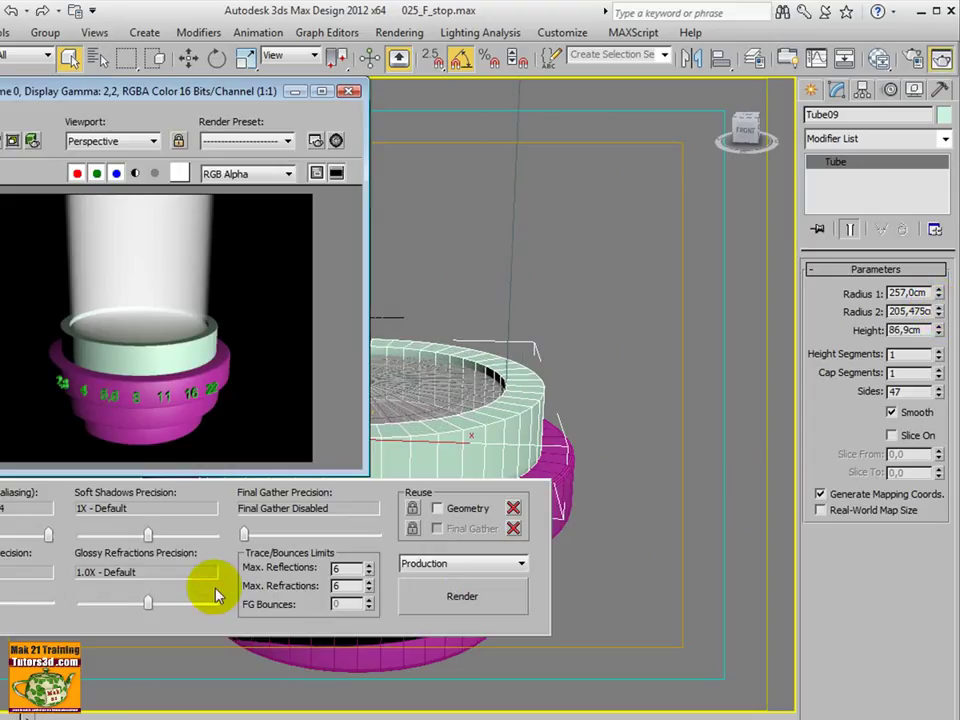
left_click(467, 591)
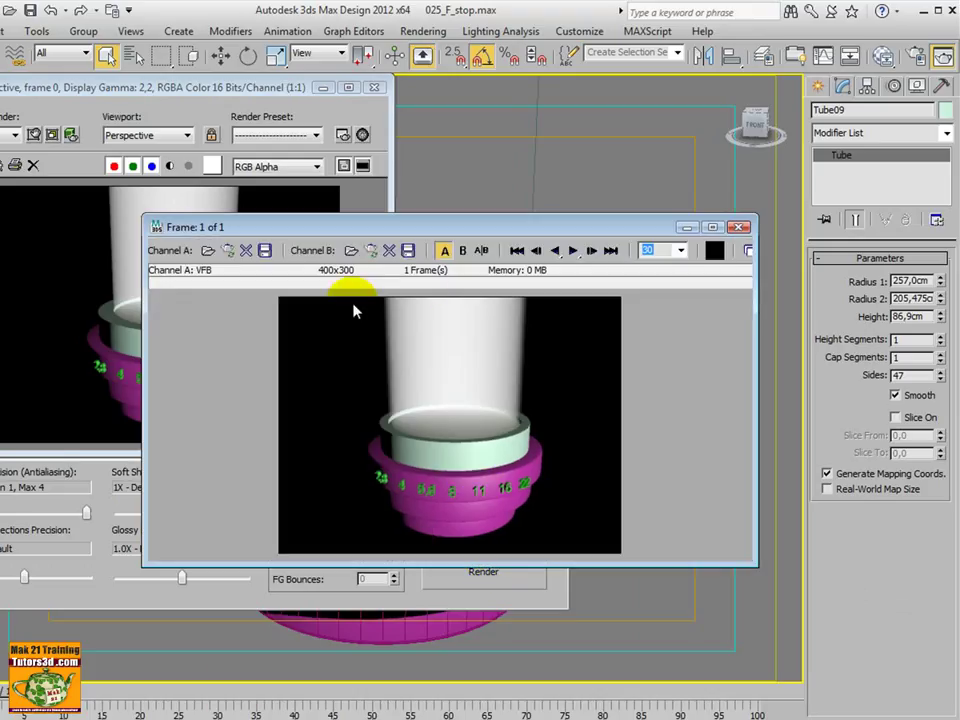
- Load the re-render into RAM Player Channel B, compare it with A, then minimize both windows
left_click(463, 251)
left_click(371, 251)
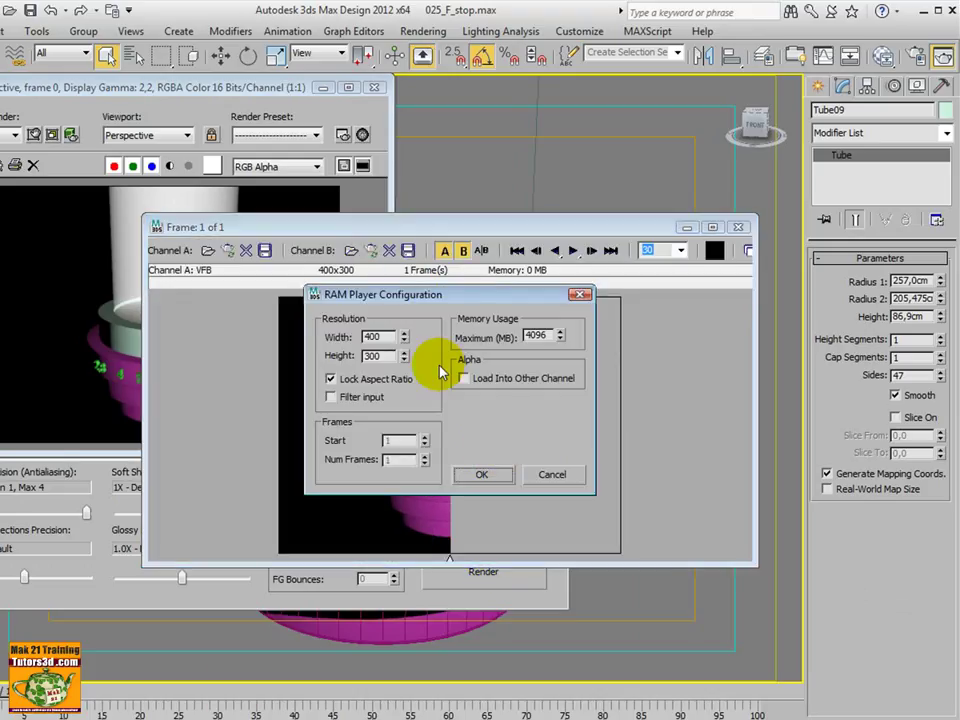
left_click(486, 474)
mouse_move(460, 354)
left_mouse_down()
mouse_move(585, 317)
mouse_move(302, 317)
mouse_move(593, 327)
mouse_move(334, 327)
left_mouse_up()
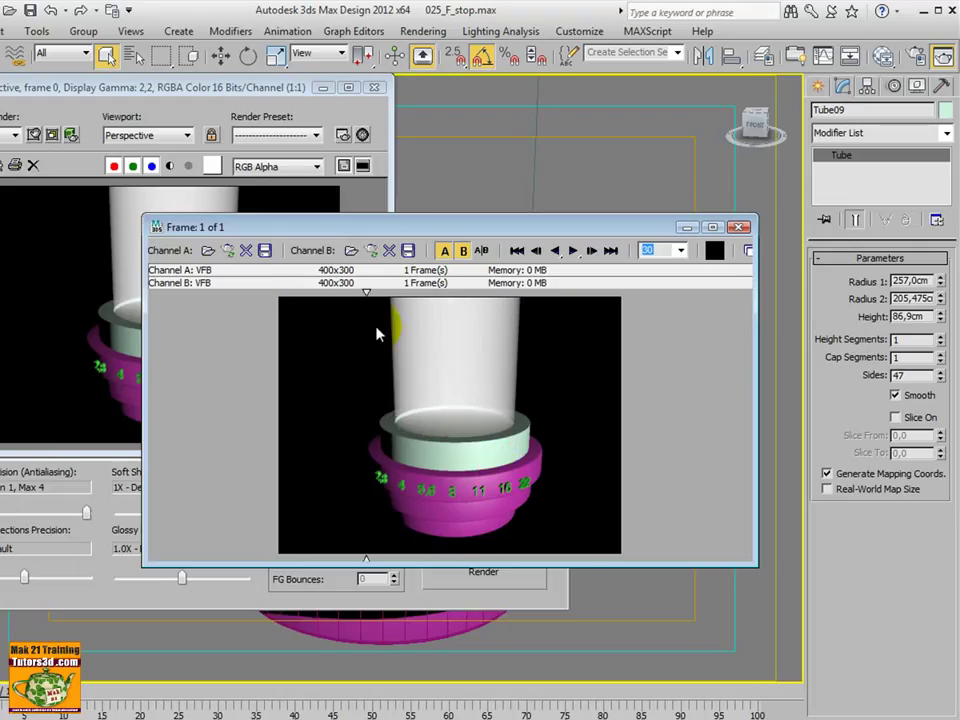
left_click(687, 227)
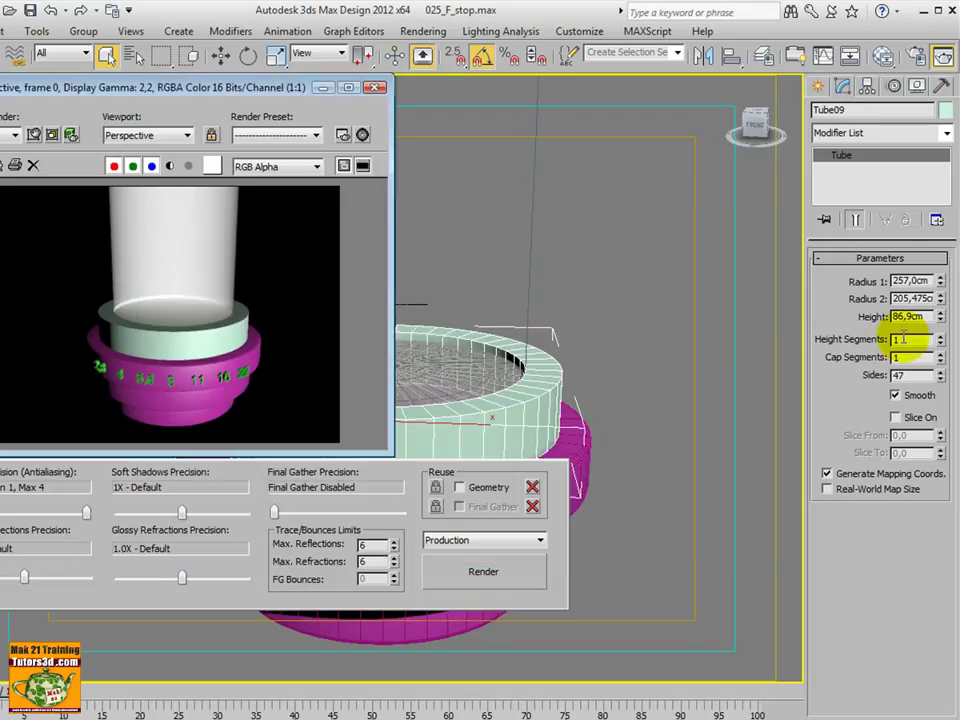
left_click(326, 88)
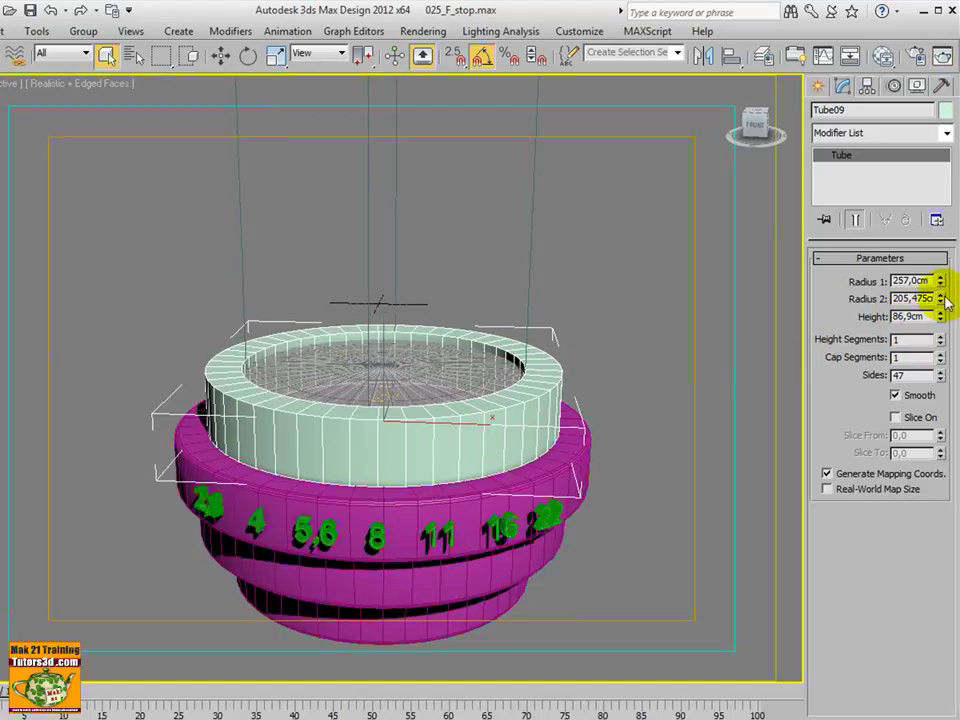
- Lower Tube09's Radius 2 to 180,818cm and re-render the lens
left_click_drag(940, 298, 940, 306)
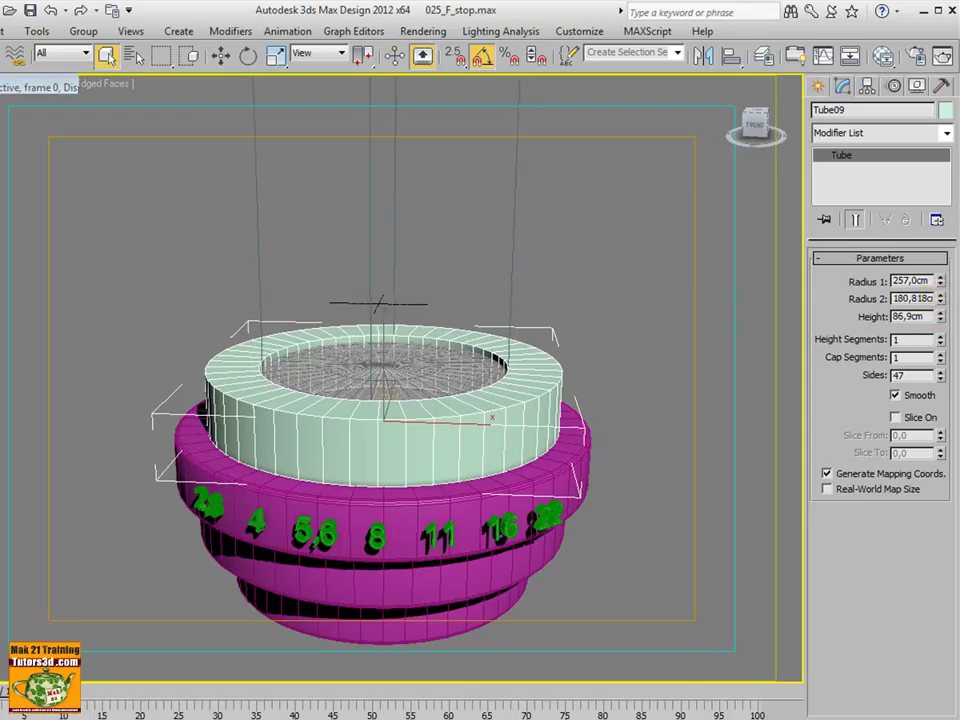
left_click(30, 62)
left_click(476, 570)
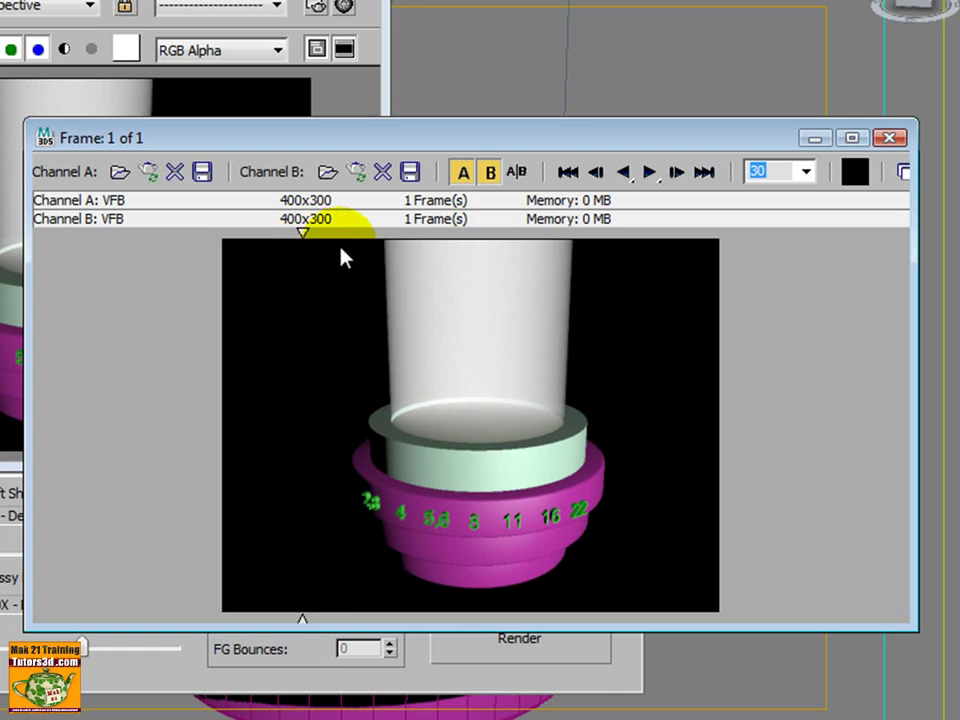
- Load the new render into RAM Player Channel B, compare it against A, and close both windows
mouse_move(305, 233)
left_mouse_down()
mouse_move(482, 253)
mouse_move(356, 253)
left_mouse_up()
left_click(357, 173)
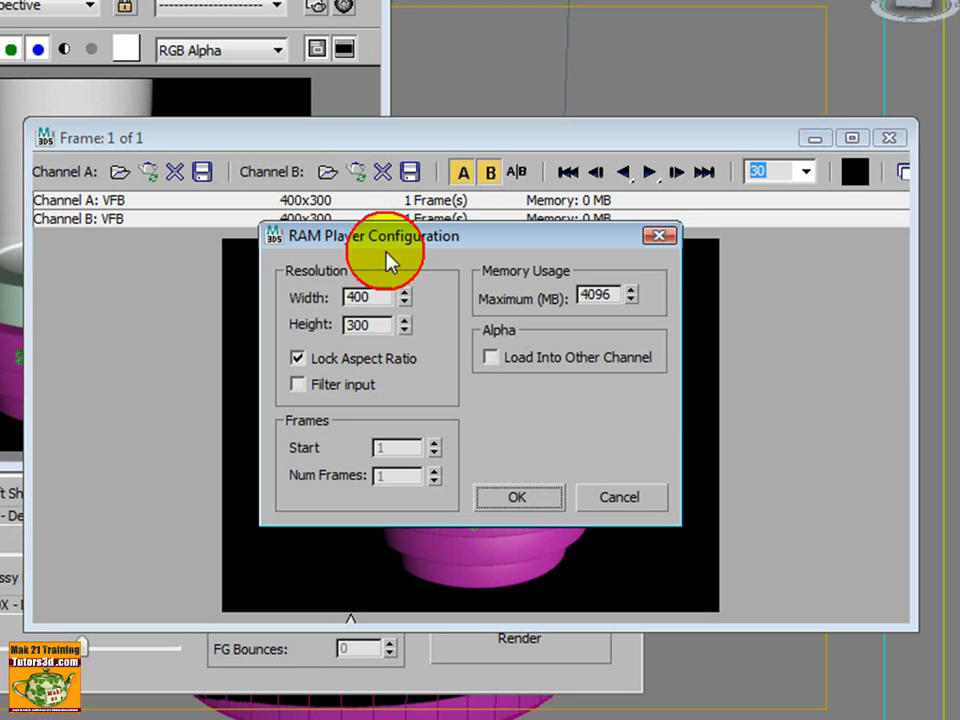
left_click(517, 497)
mouse_move(476, 250)
left_mouse_down()
mouse_move(658, 280)
mouse_move(296, 274)
mouse_move(621, 285)
mouse_move(326, 287)
left_mouse_up()
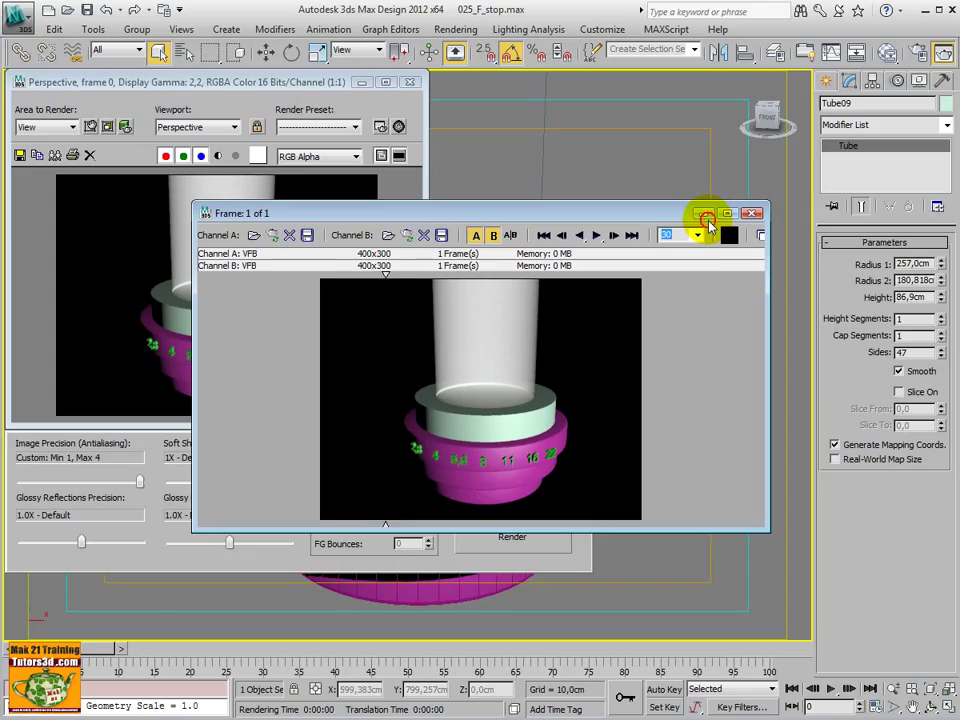
left_click(889, 137)
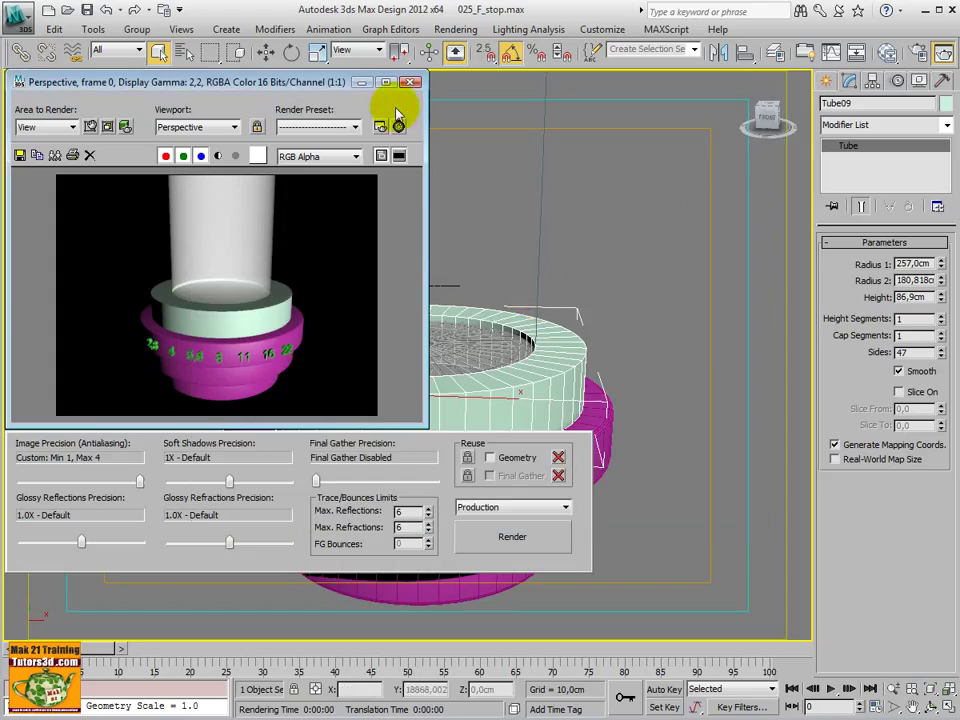
left_click(363, 82)
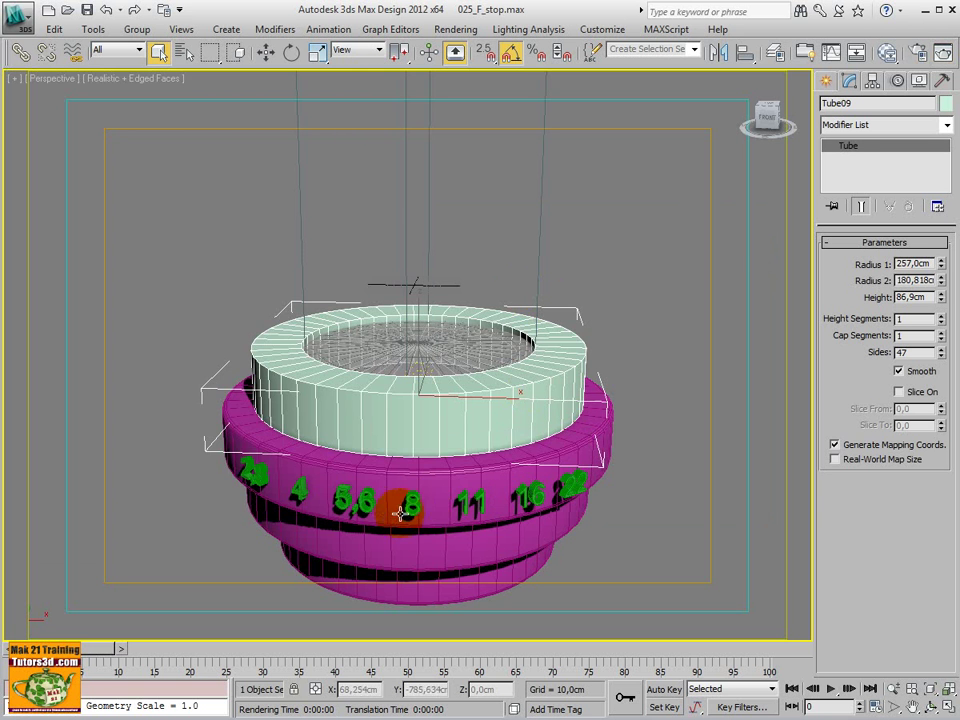
mouse_move(424, 506)
middle_mouse_down("alt")
mouse_move(387, 494)
mouse_move(350, 362)
mouse_move(447, 480)
mouse_move(419, 491)
mouse_move(441, 561)
mouse_move(429, 450)
middle_mouse_up("alt")
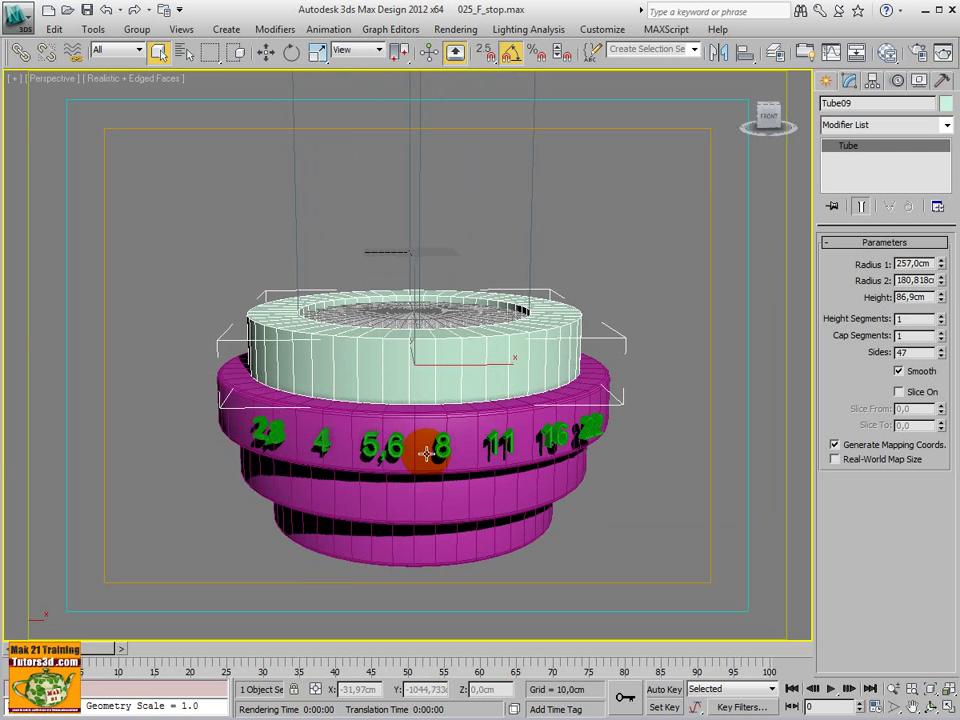
- Open 007_Exterior Daylight_Perez All-Weather.max and show its Environment exposure settings at EV 14,8
left_click(31, 30)
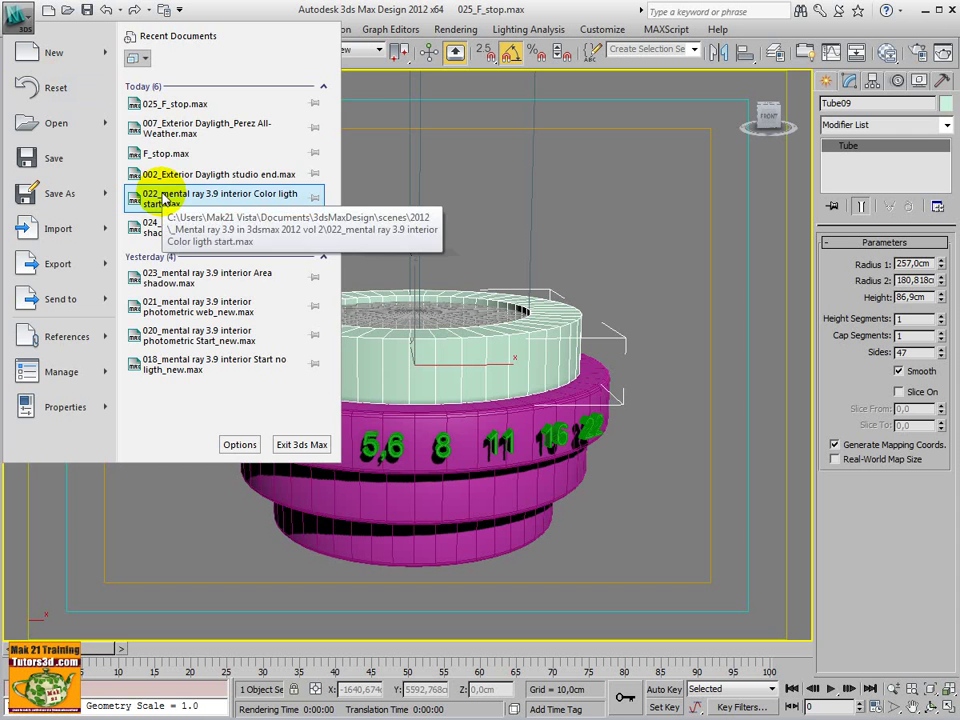
left_click(148, 130)
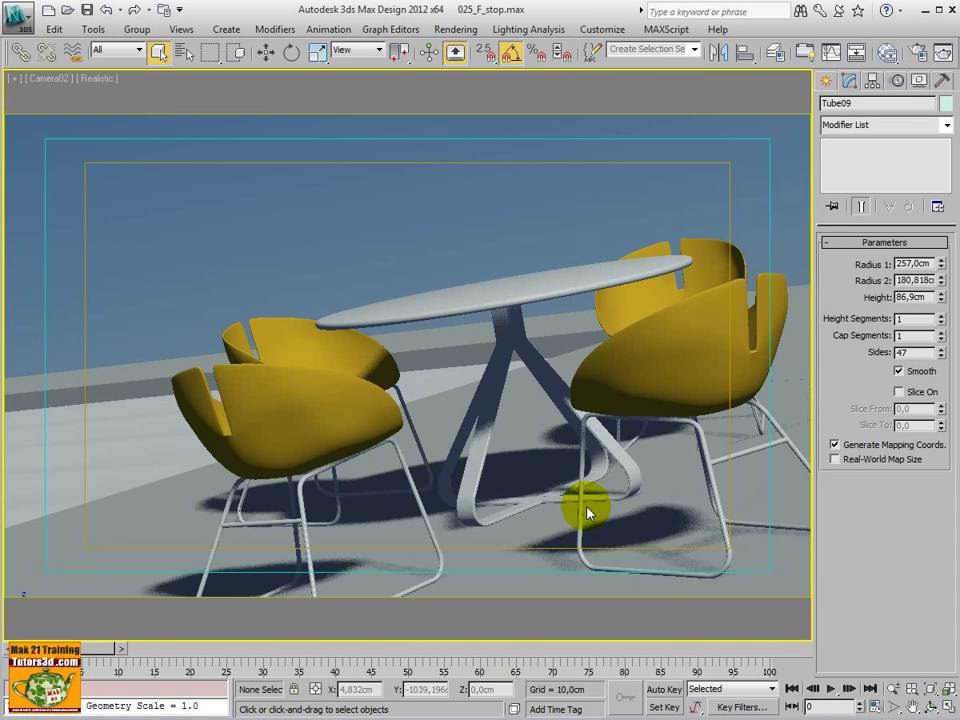
left_click(455, 29)
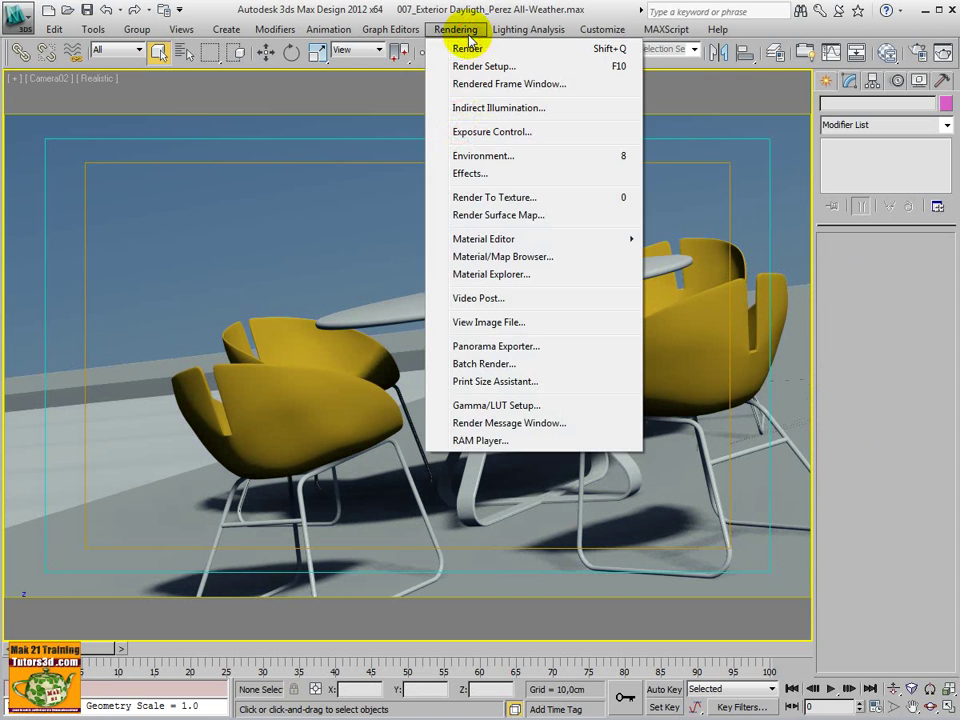
left_click(478, 158)
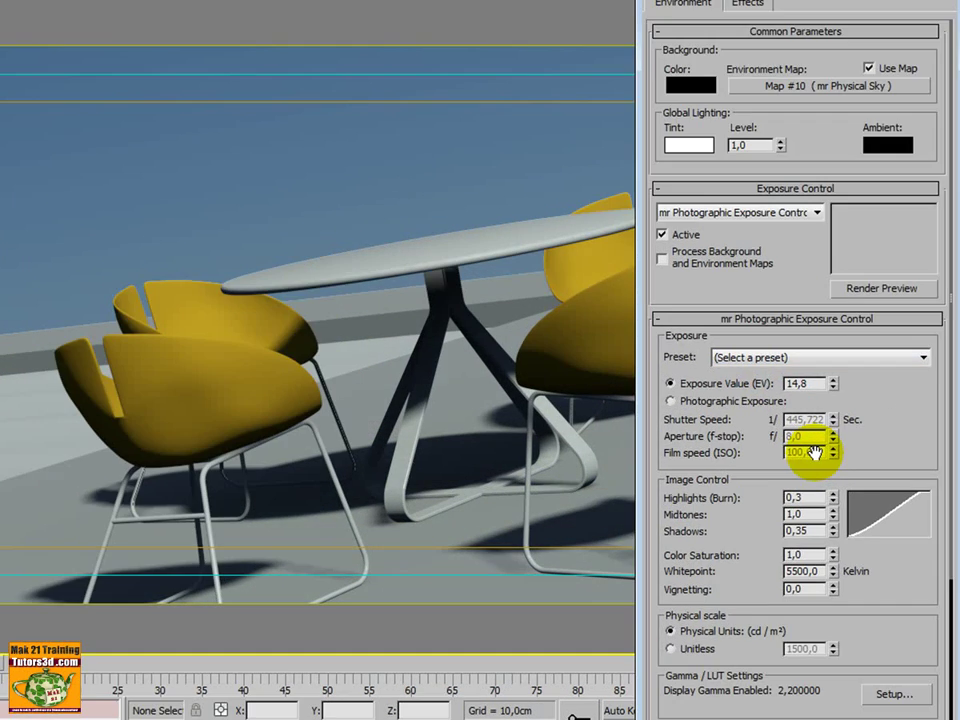
left_click(700, 402)
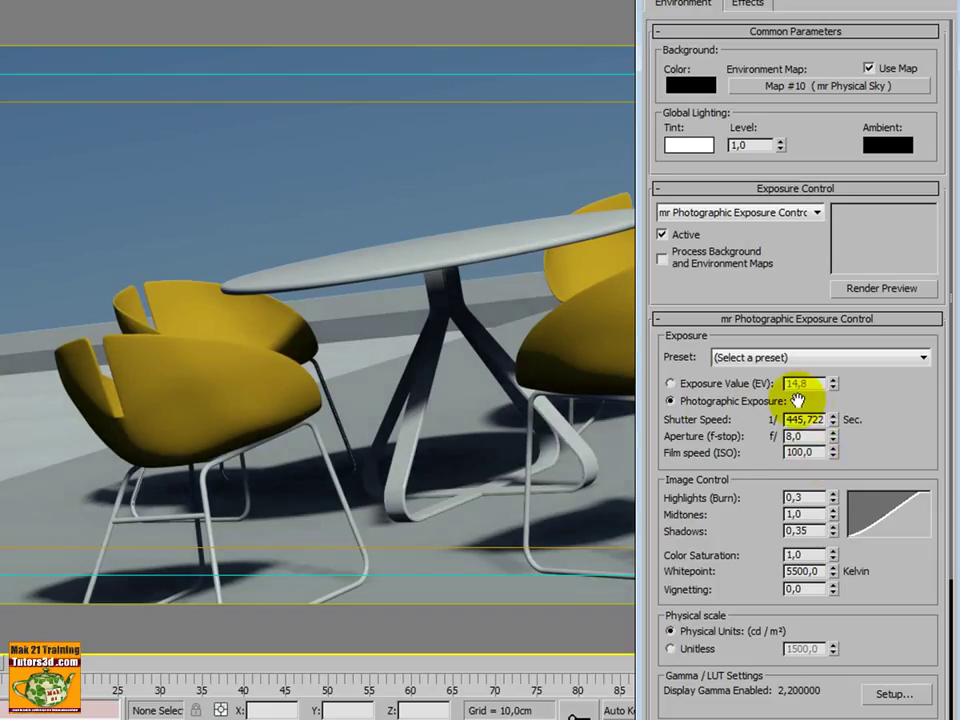
left_click_drag(824, 419, 767, 419)
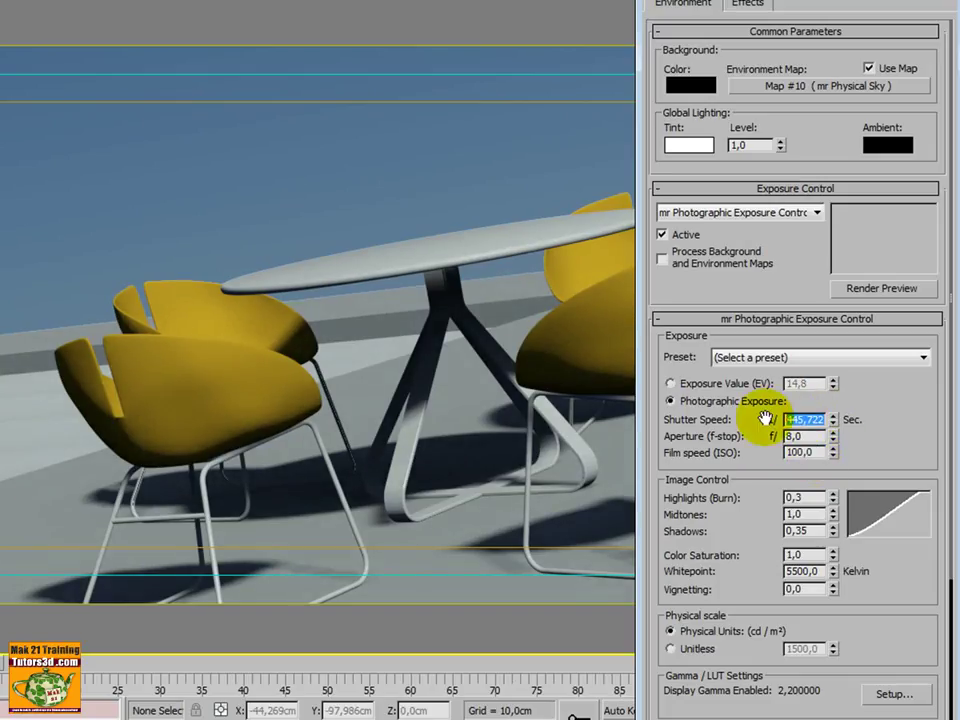
type("512")
key("Return")
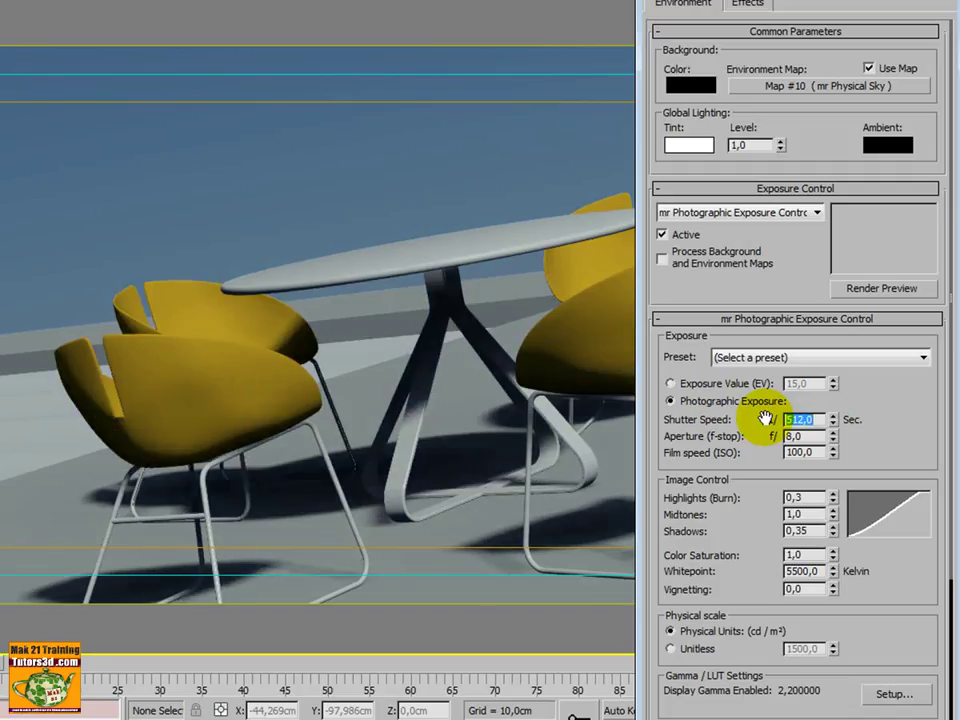
left_click(790, 437)
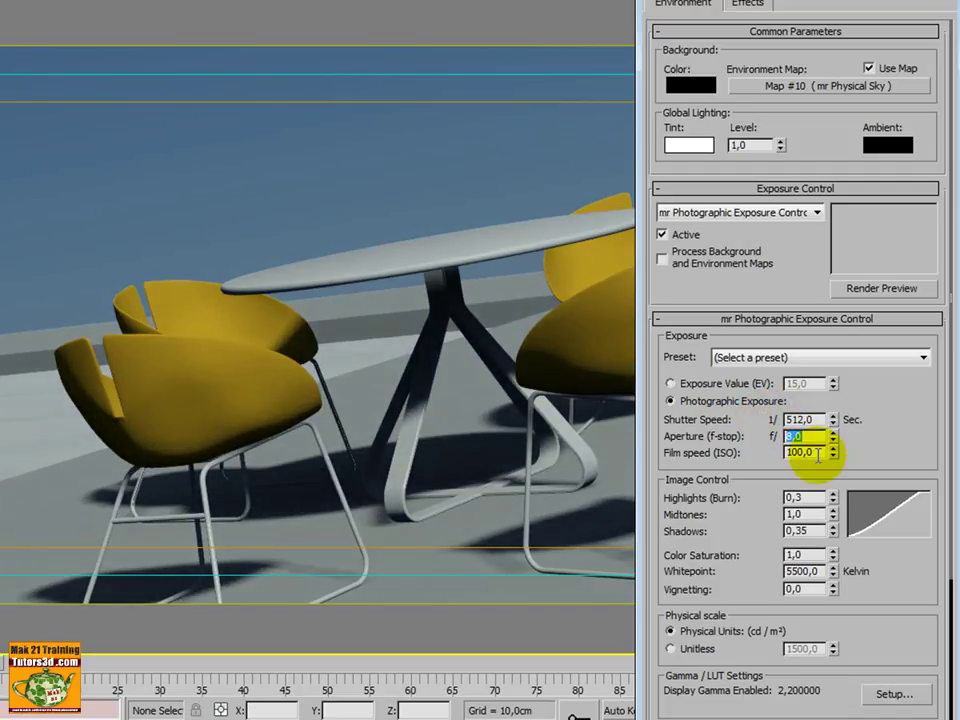
type("5")
type(",6")
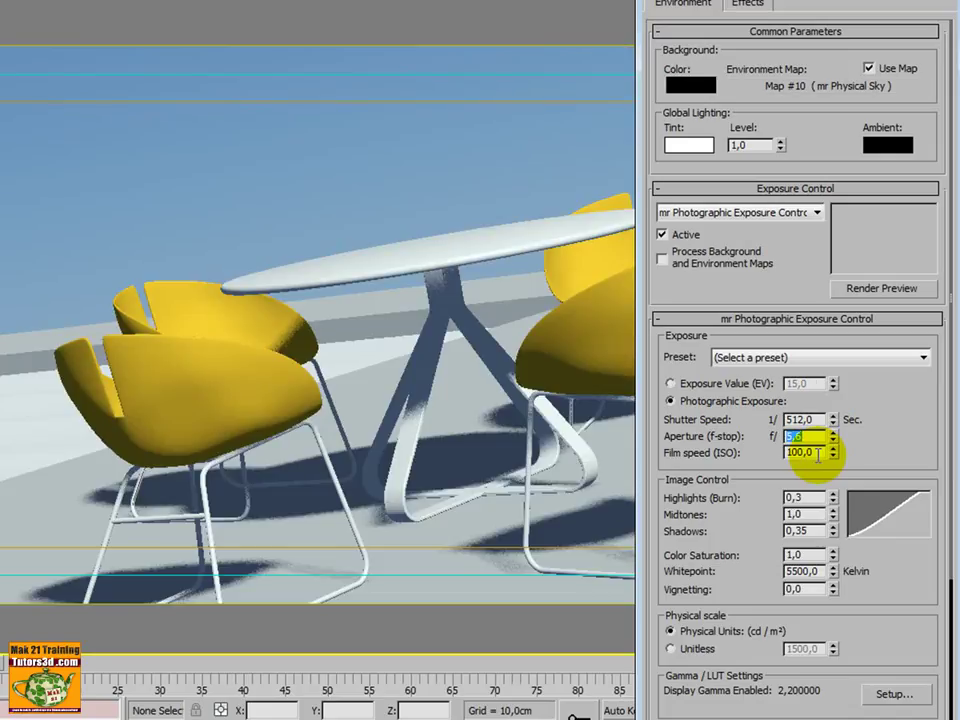
left_click(890, 290)
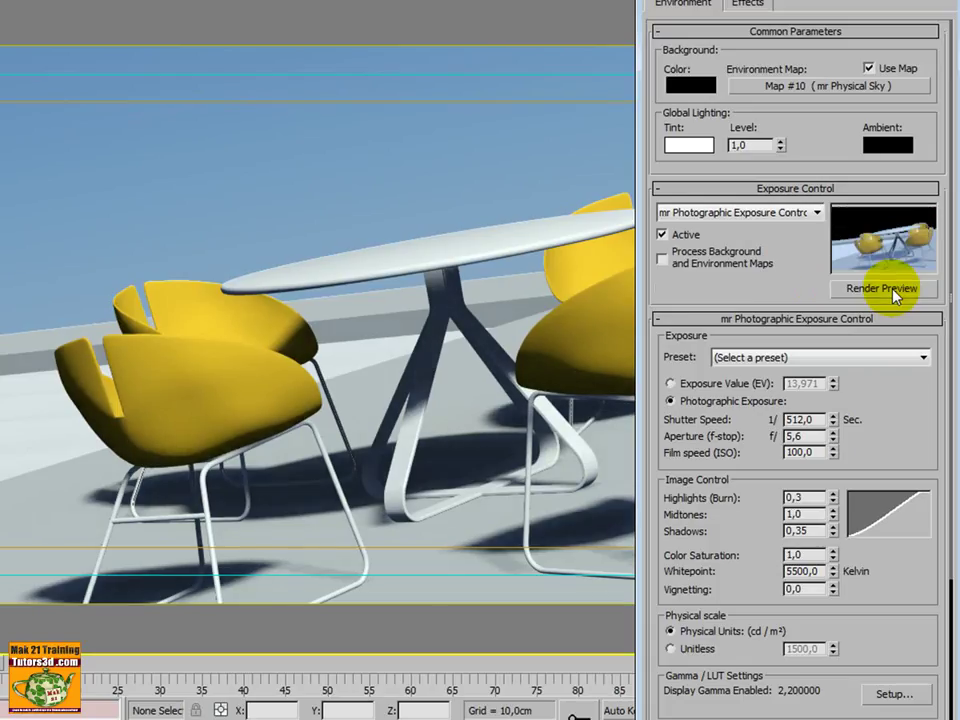
double_click(800, 436)
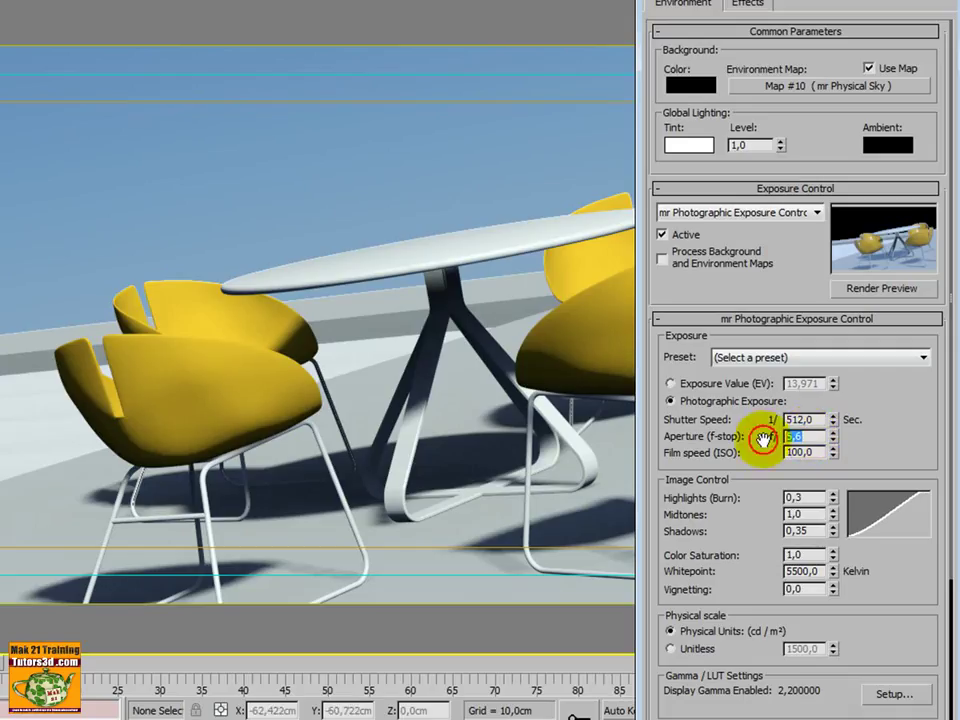
double_click(800, 419)
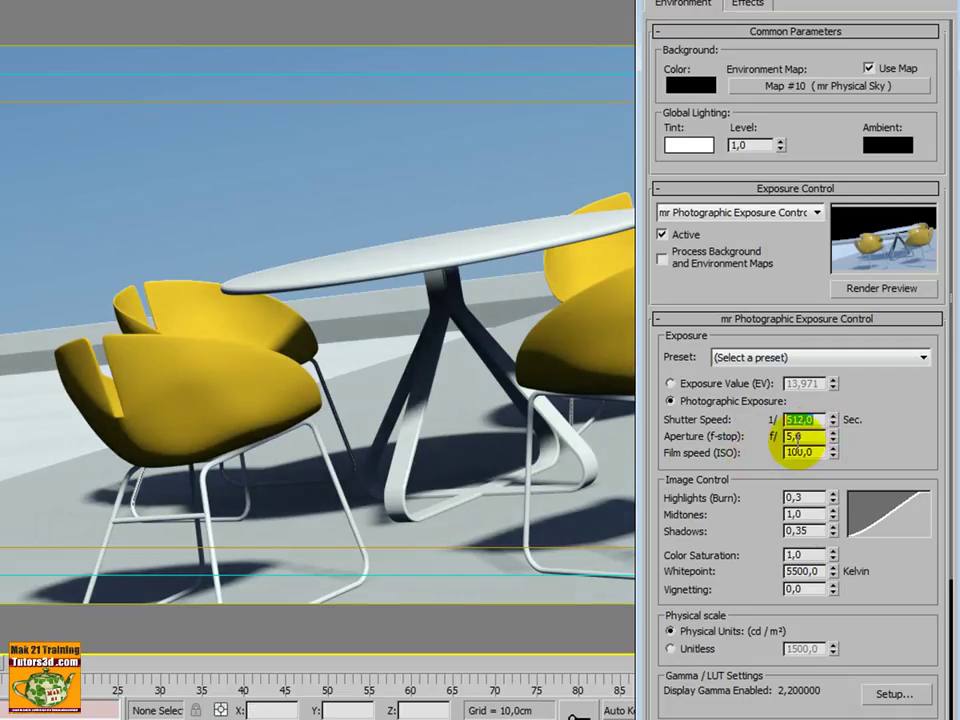
left_click(803, 419)
double_click(803, 419)
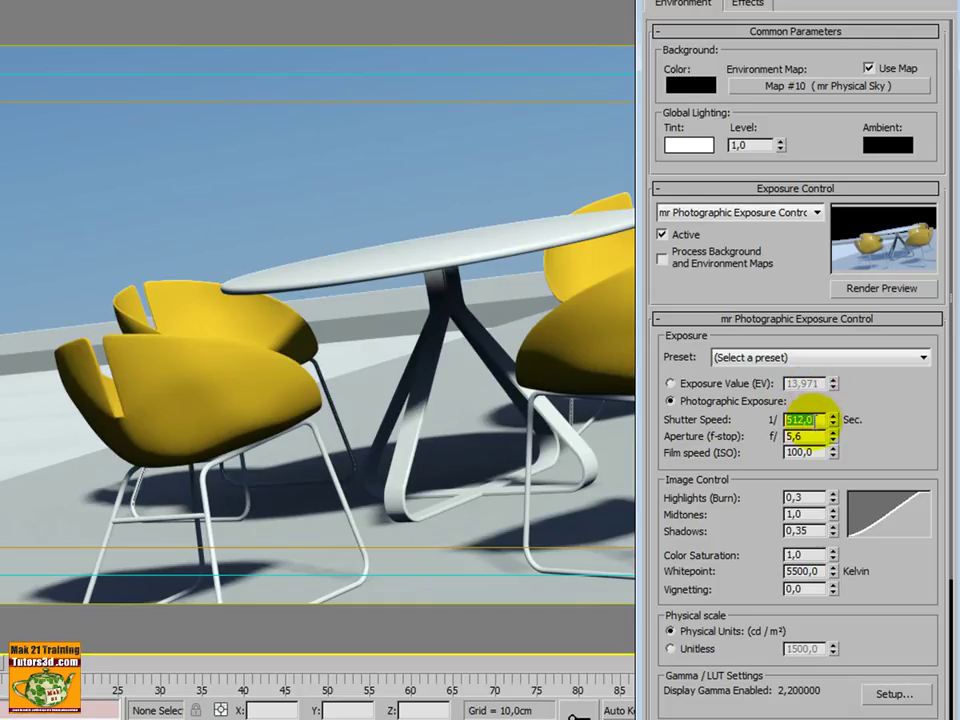
left_click(806, 437)
double_click(806, 437)
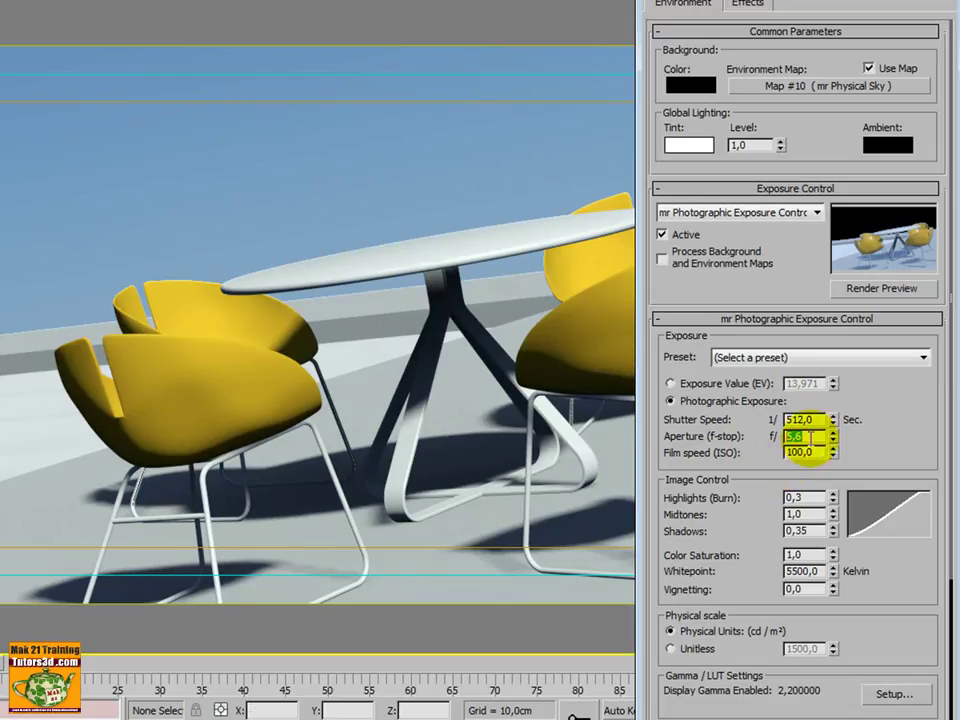
double_click(805, 419)
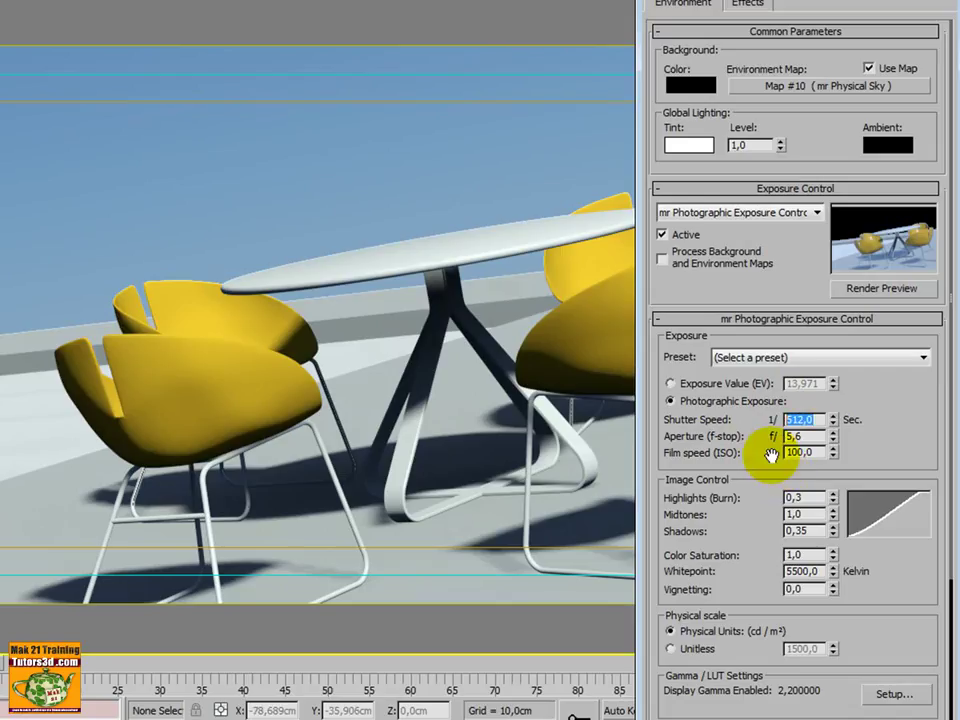
- Try a 1/1000 shutter speed with an f/2.8 aperture
type("10")
type("00")
key("Return")
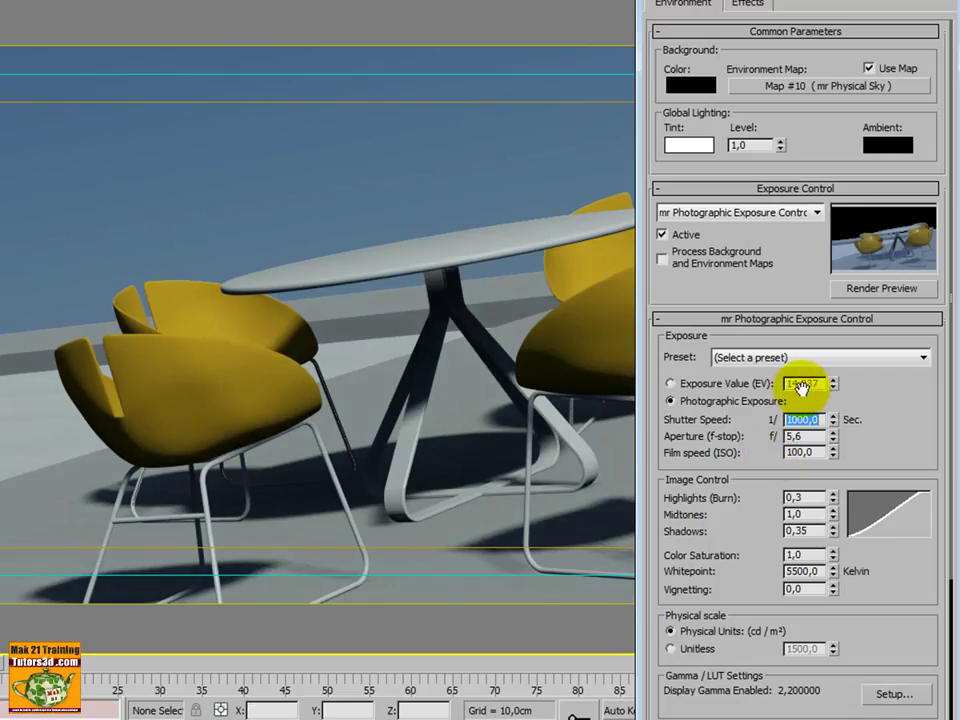
left_click_drag(805, 436, 772, 437)
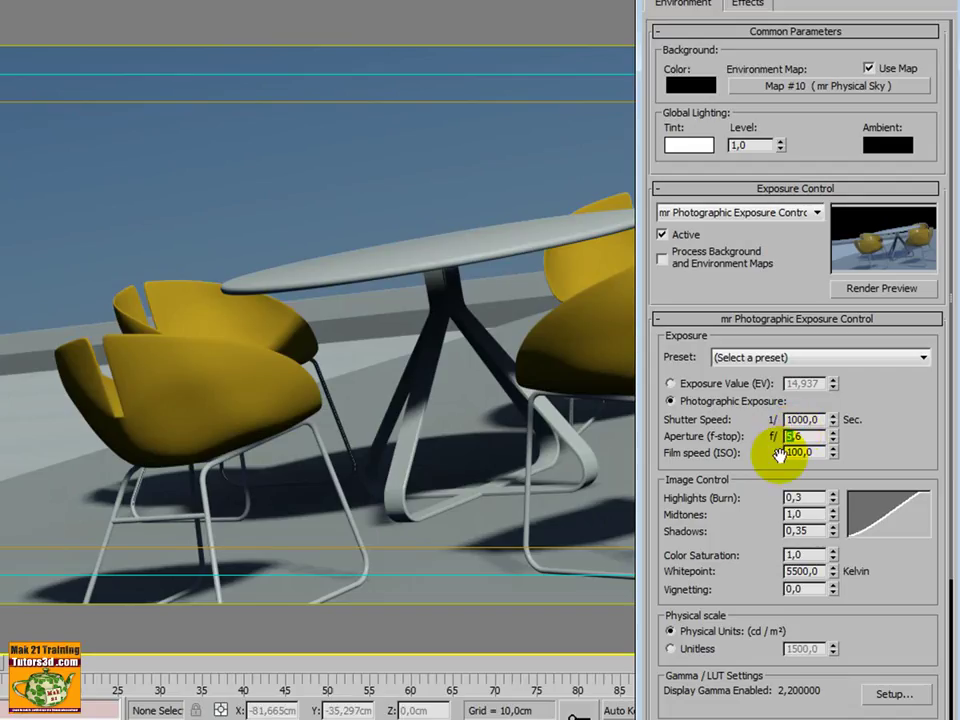
type("2,62,8")
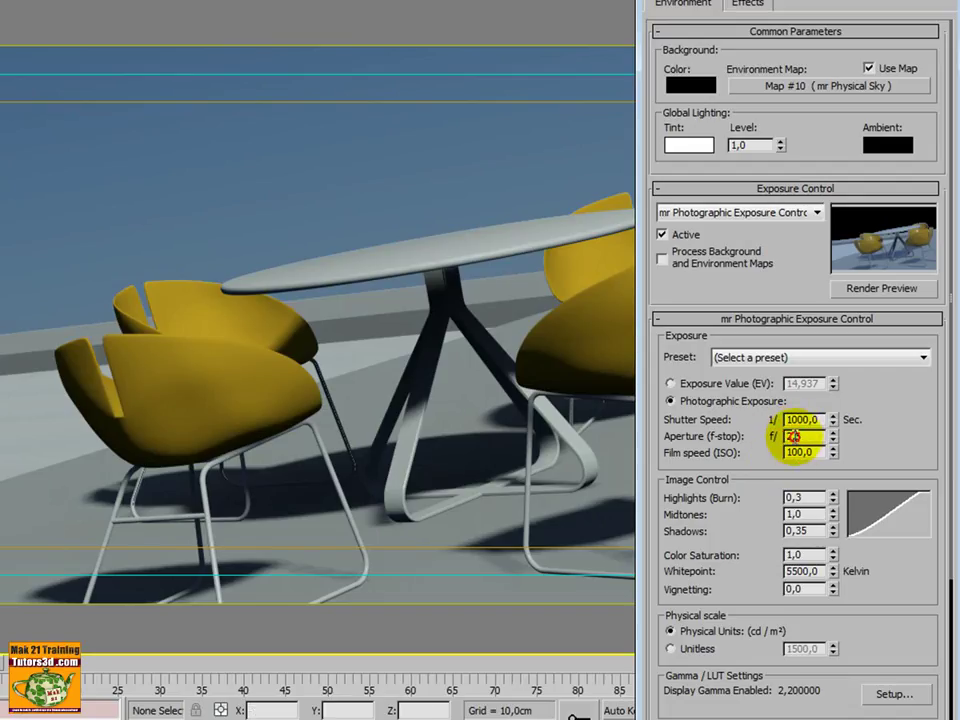
key("Return")
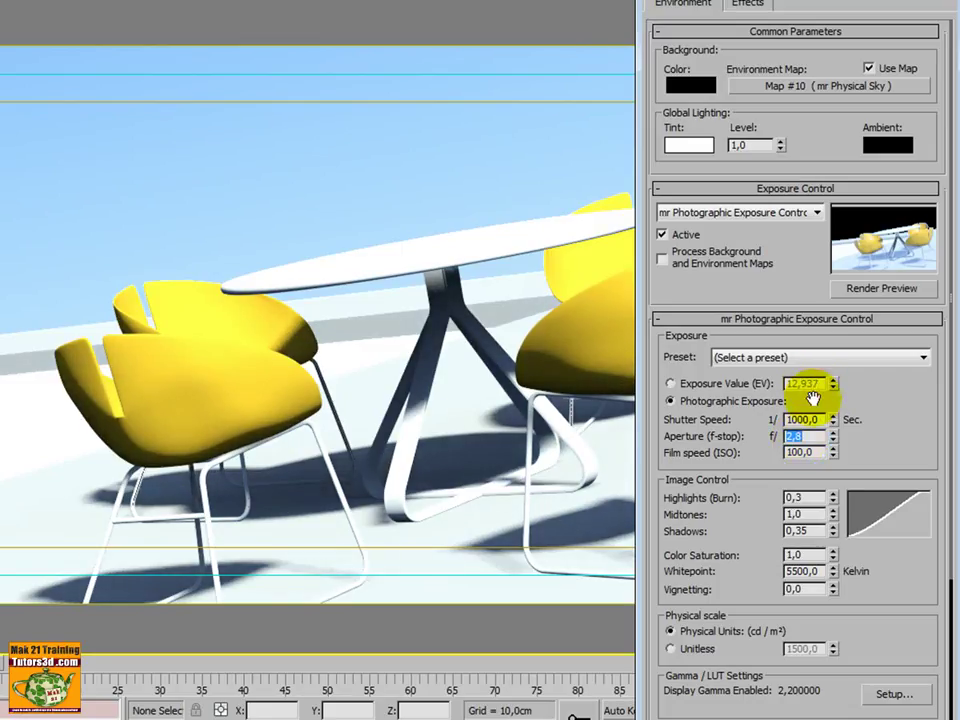
- Try shutter 1/3000, then settle on 1/512 with aperture f/8
double_click(808, 420)
type("3")
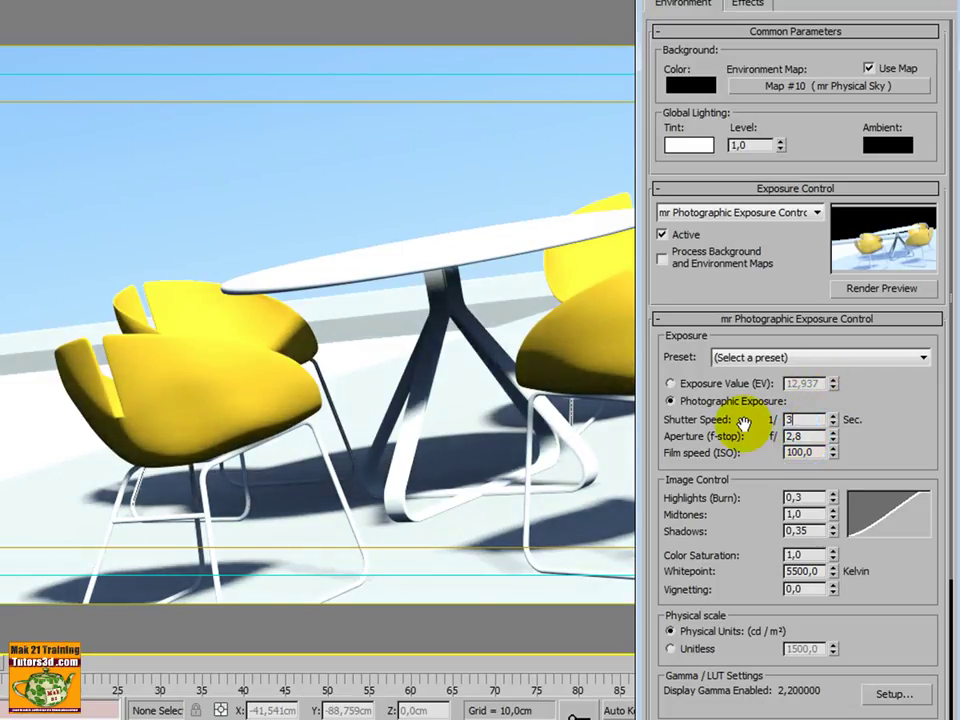
type("000")
key("Return")
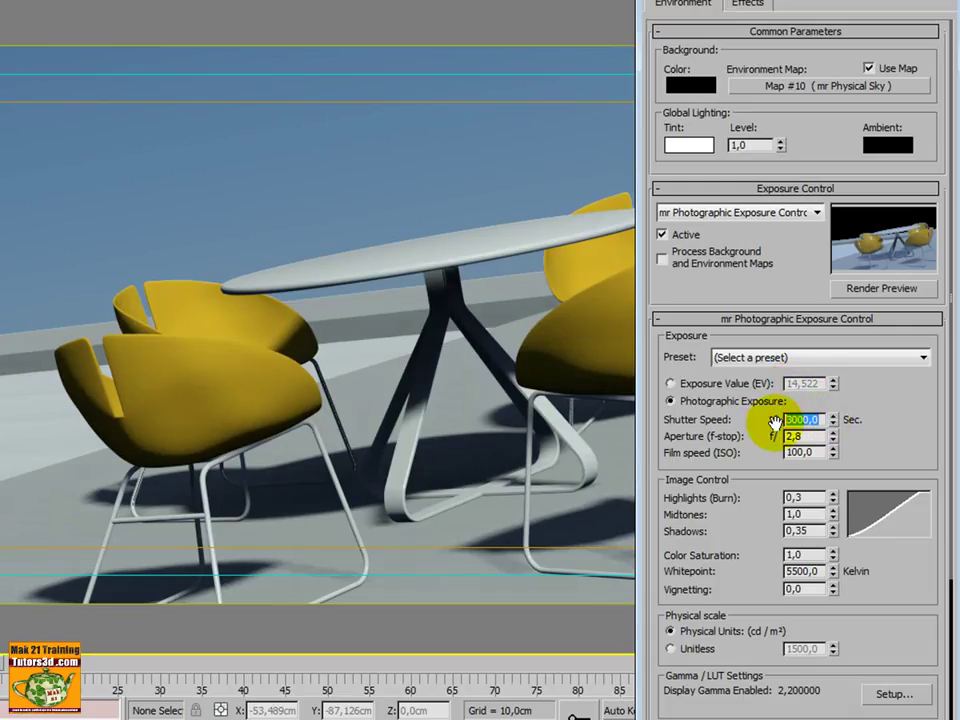
type("512")
key("Return")
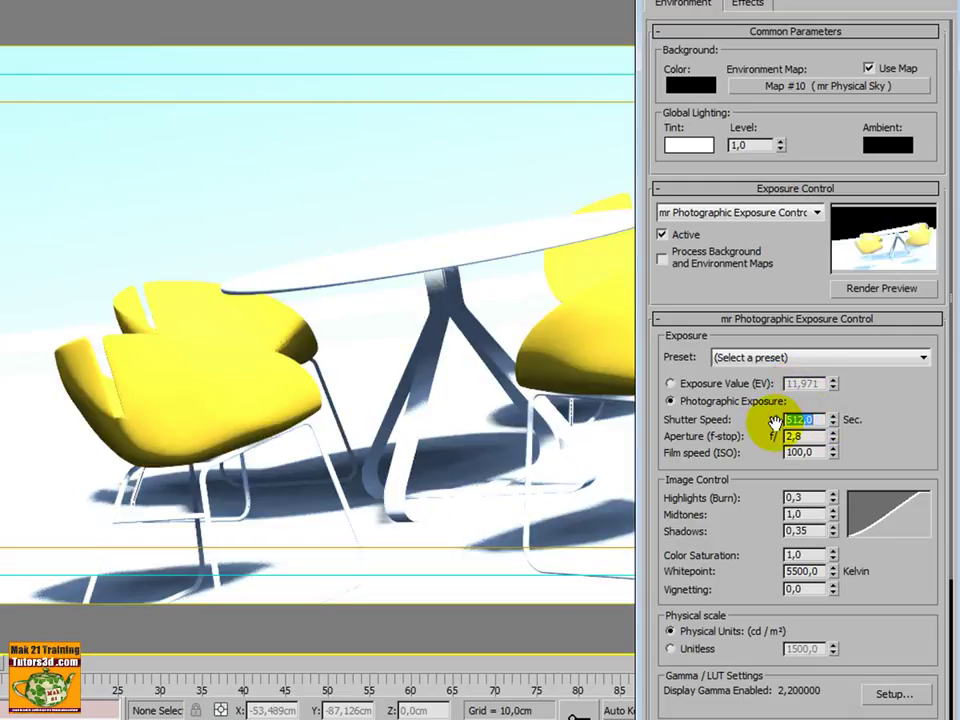
left_click(790, 436)
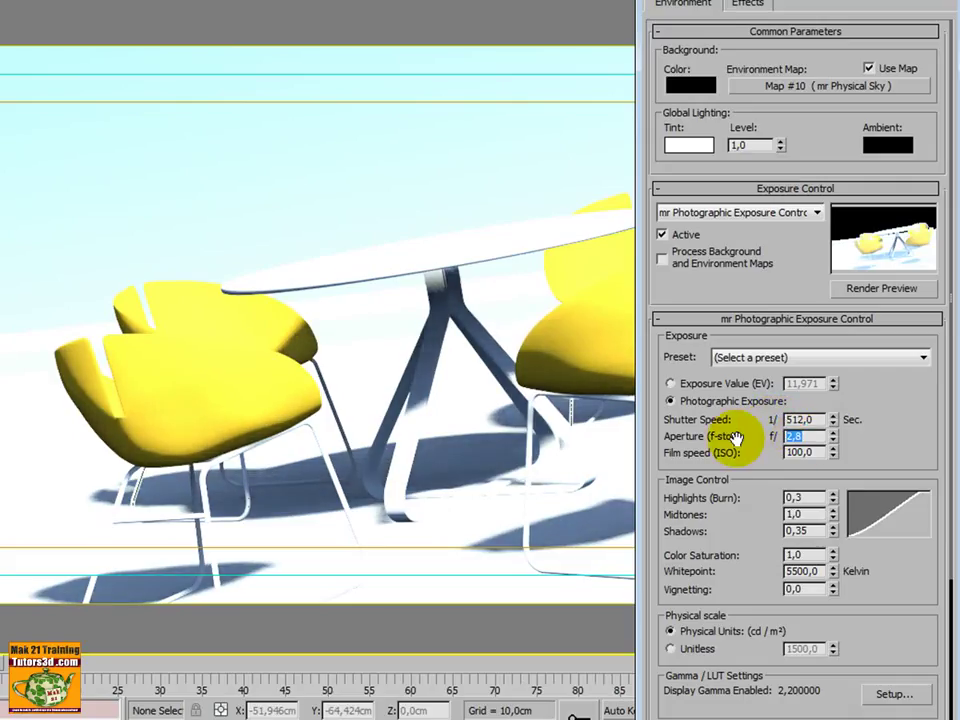
type("8")
key("Return")
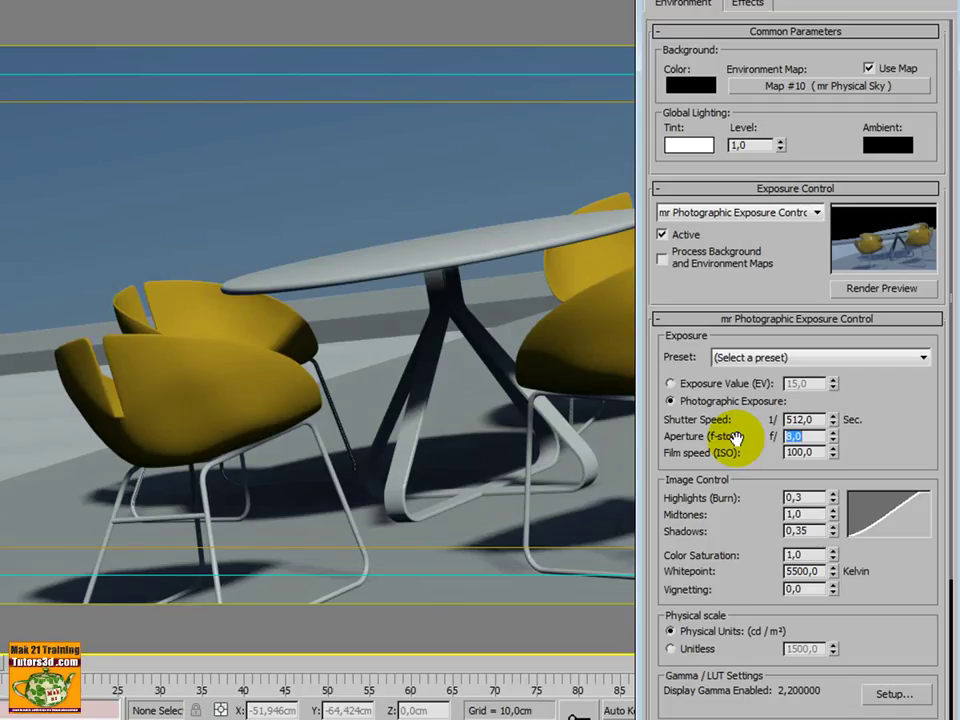
- Set the aperture to f/11
left_click_drag(816, 421, 779, 421)
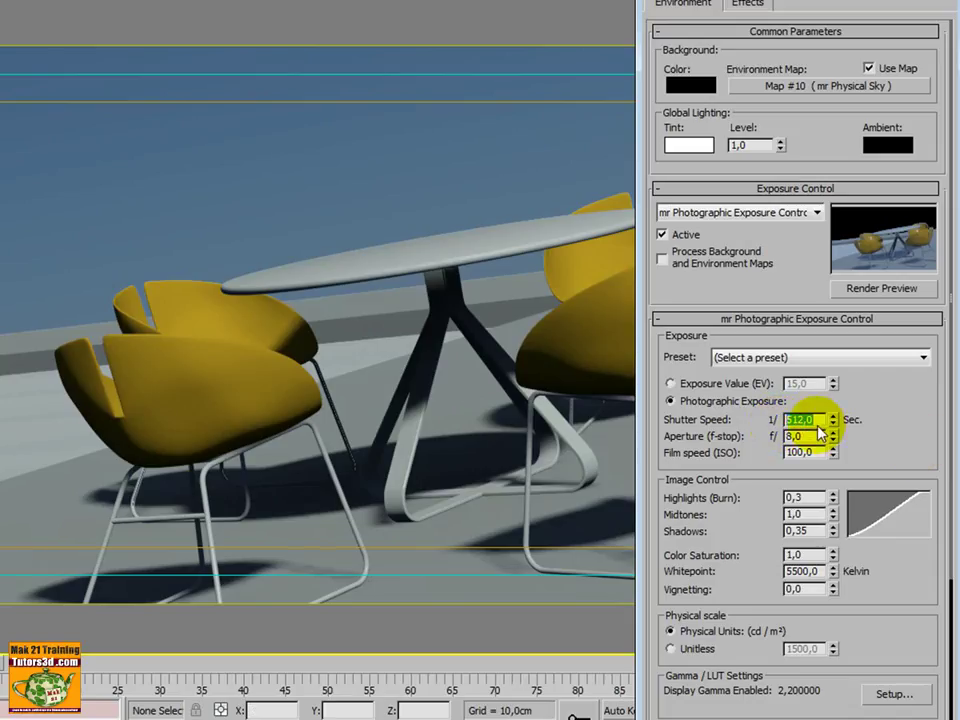
key("Tab")
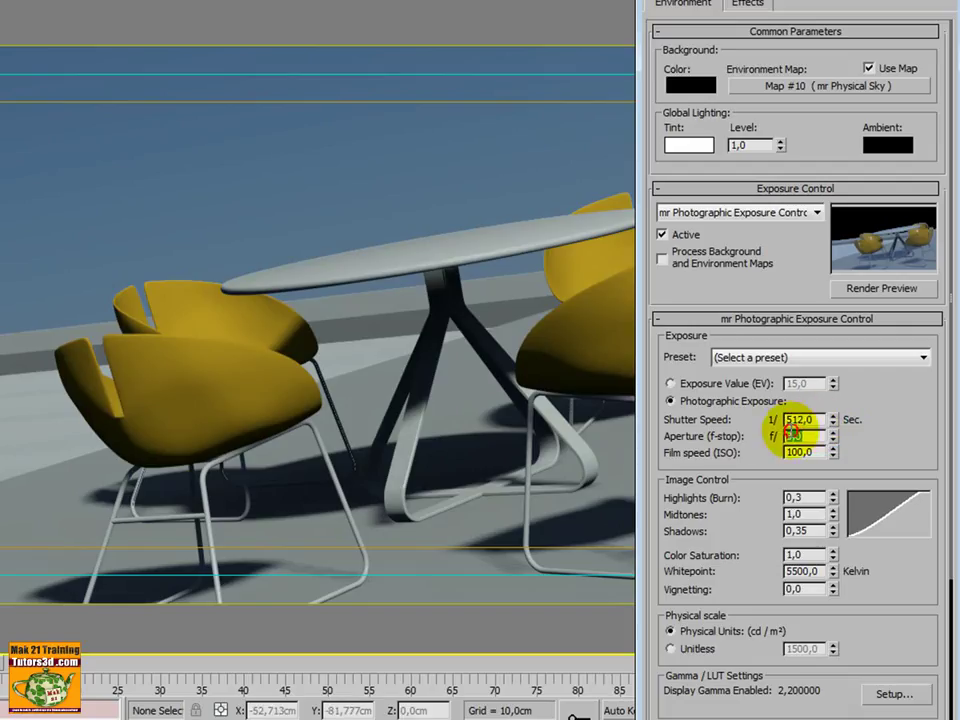
type("11")
key("Return")
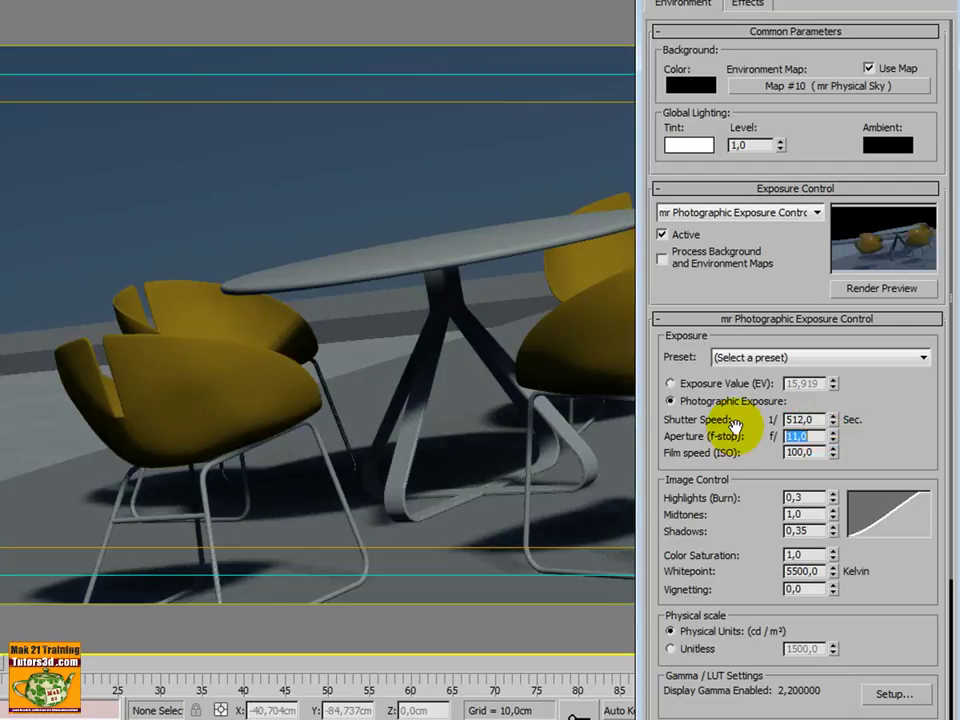
- Change the shutter speed to 1/250, then to 1/125
double_click(805, 419)
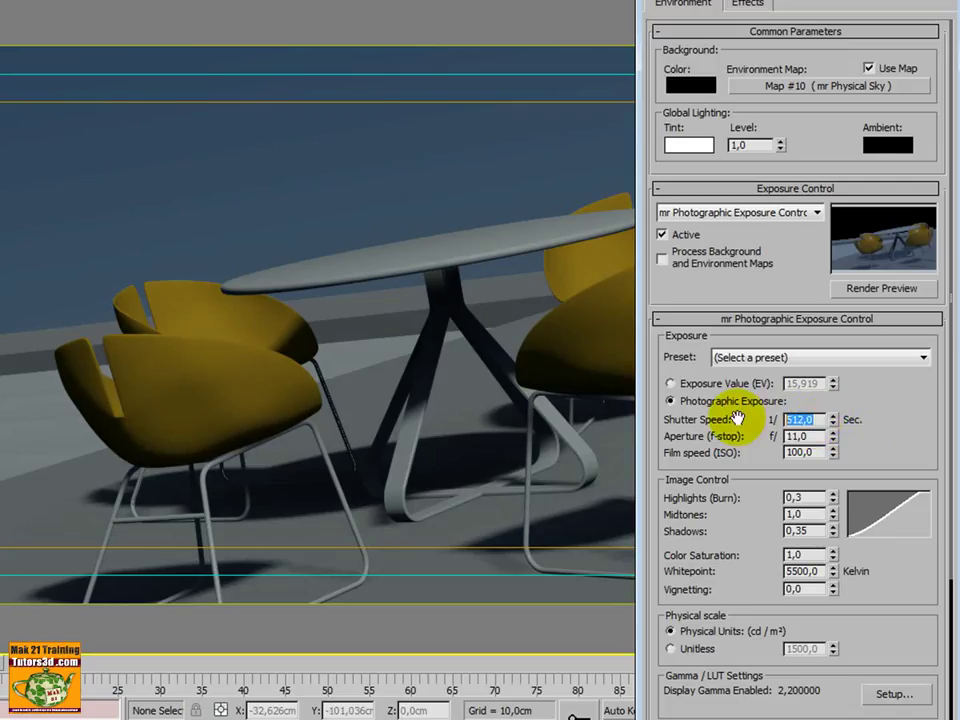
type("250")
key("Return")
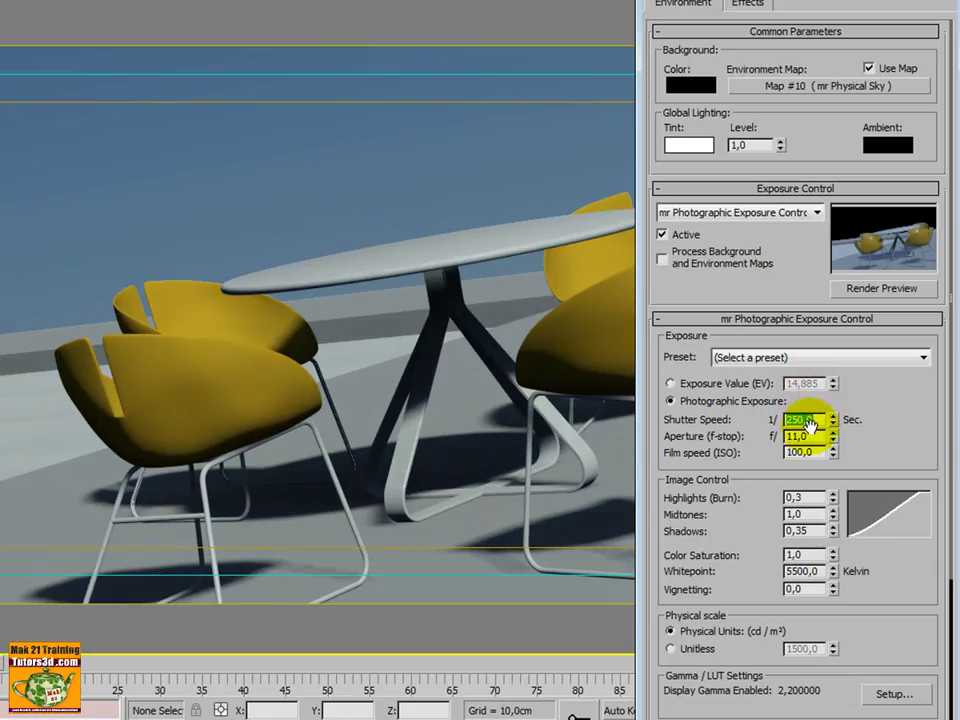
type("1")
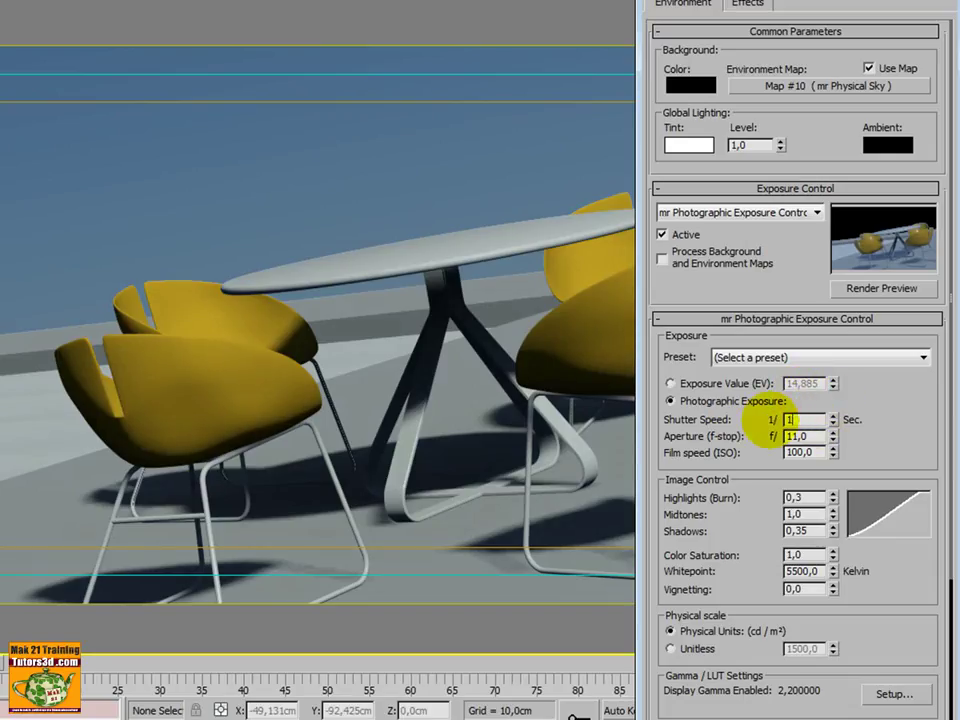
type("25")
key("Return")
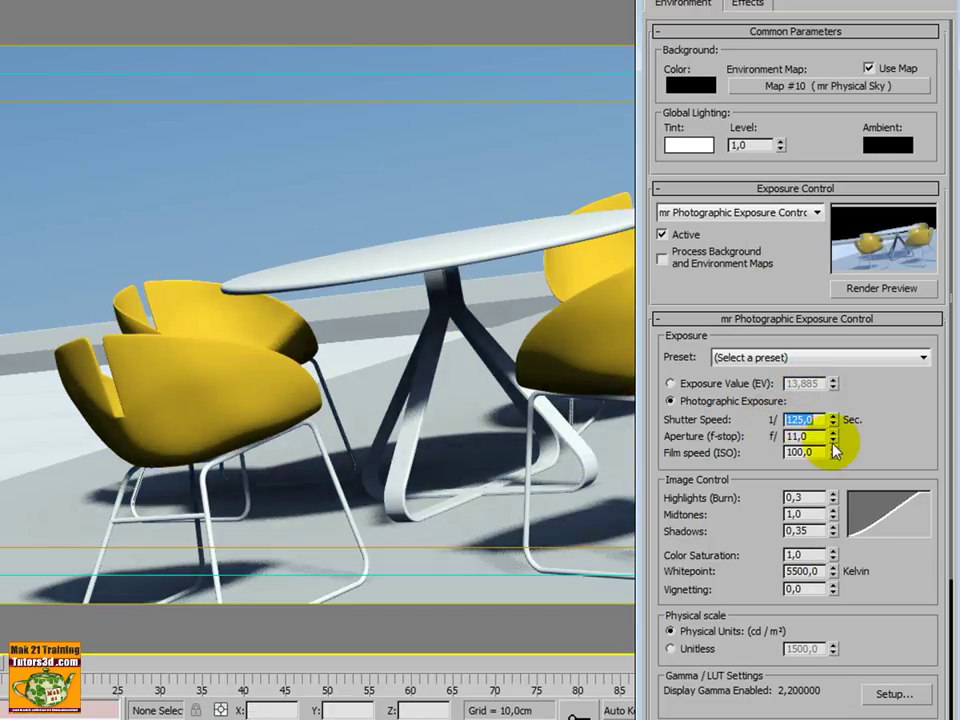
- Raise the aperture to f/16
left_click(834, 434)
left_click_drag(834, 437, 838, 390)
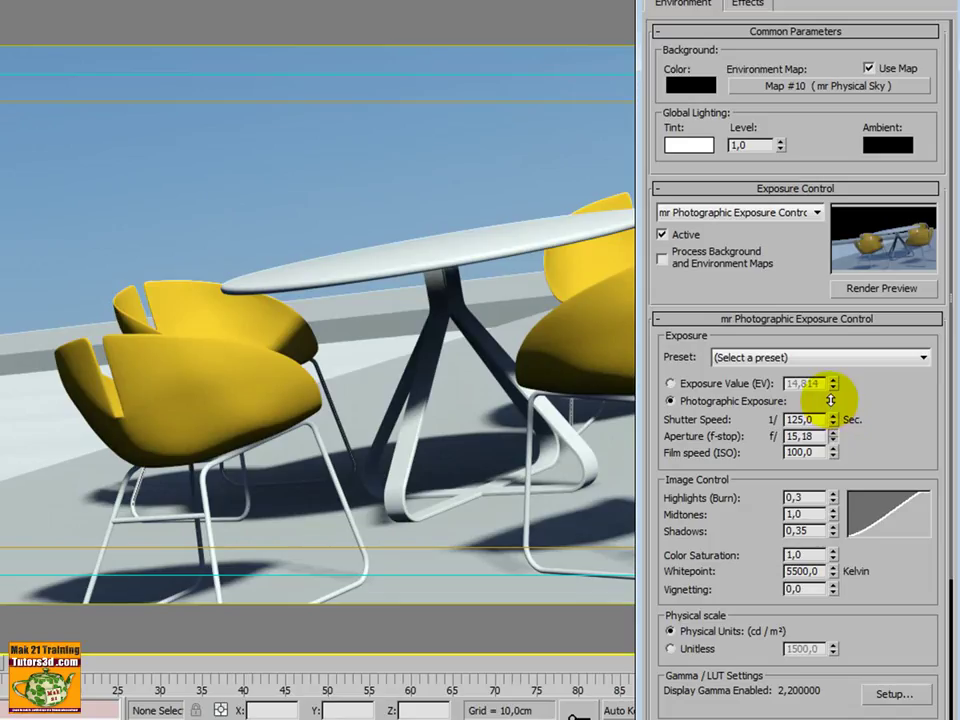
double_click(805, 436)
type("1")
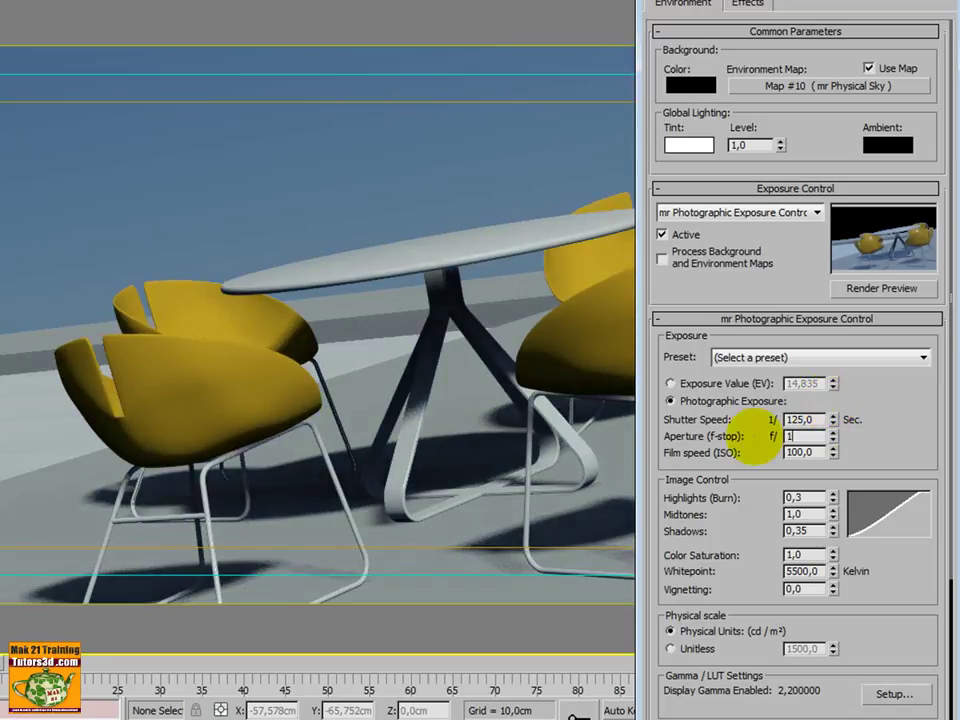
type("6")
key("Return")
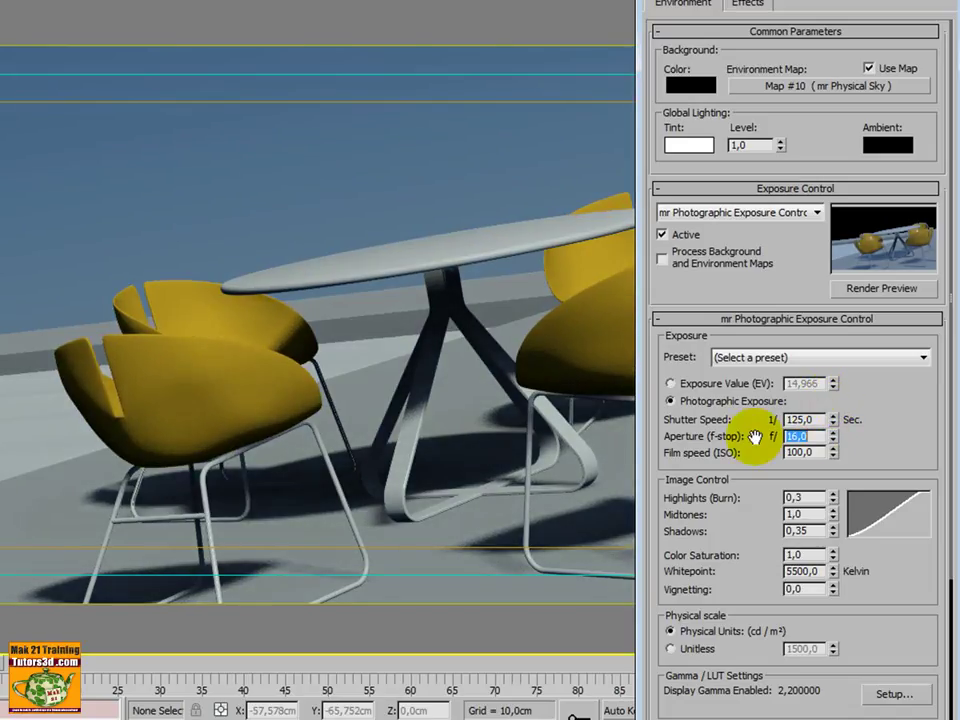